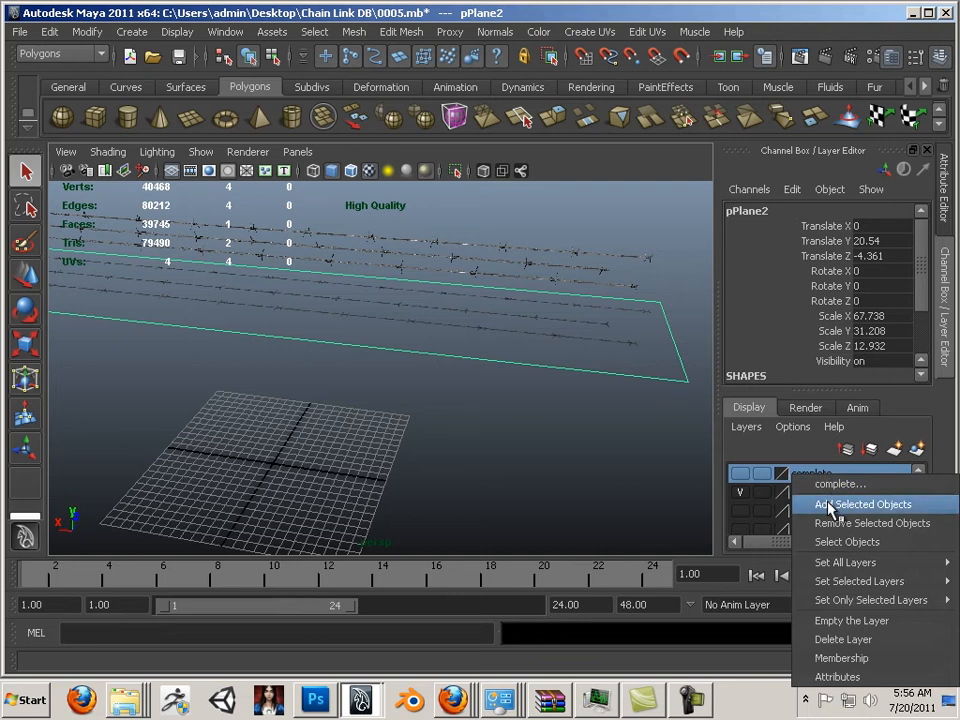
- Add the barbed-wire plane to the complete layer and the modelled barbed-wire strands to the Map3 layer
{"action": "left_click", "coordinate": [829, 505]}
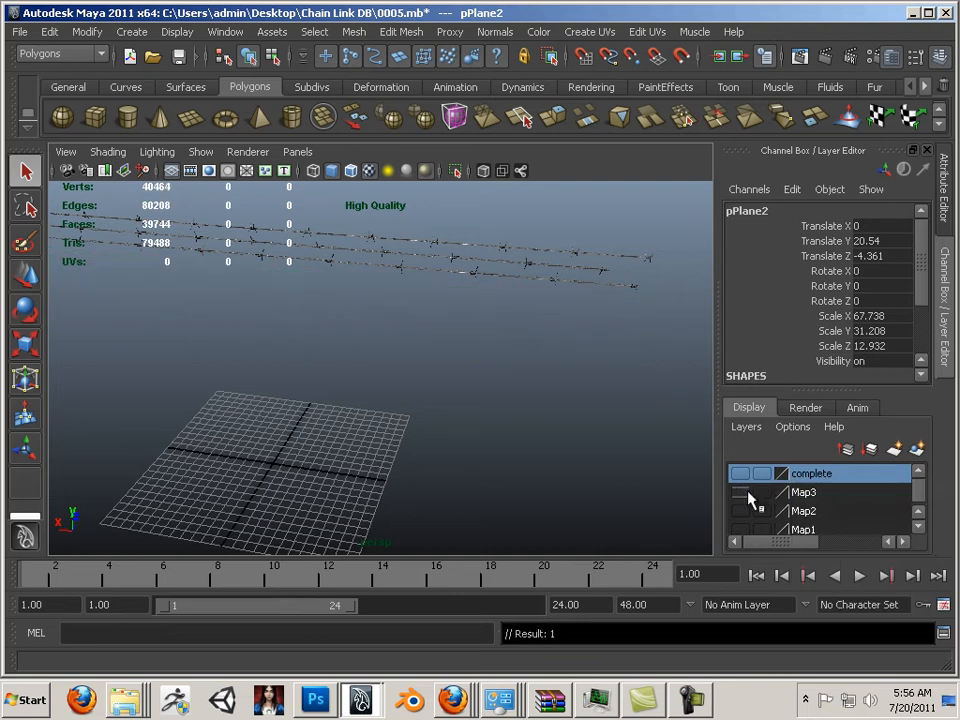
{"action": "scroll", "coordinate": [745, 511], "scroll_direction": "down", "scroll_amount": 1}
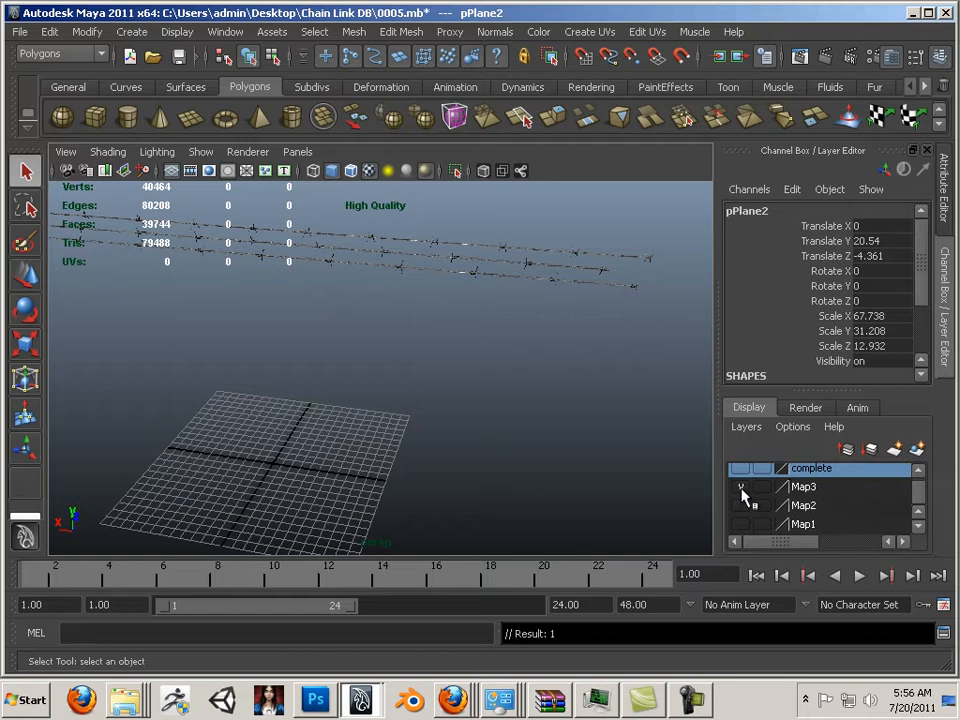
{"action": "left_click_drag", "start_coordinate": [668, 209], "coordinate": [580, 318]}
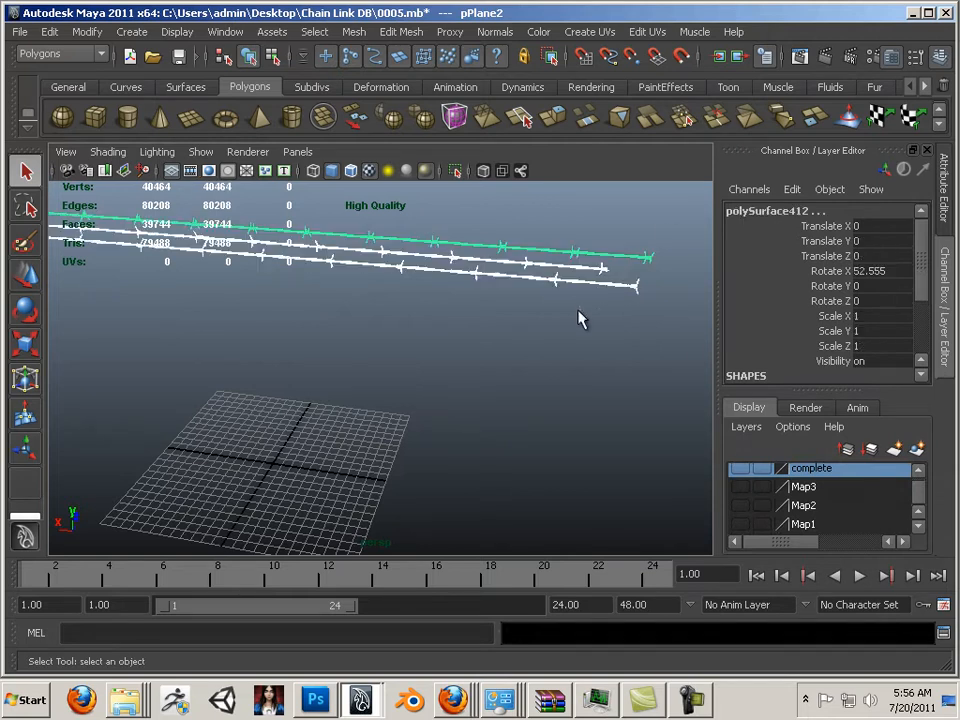
{"action": "left_click", "coordinate": [762, 488]}
{"action": "right_click", "coordinate": [756, 490]}
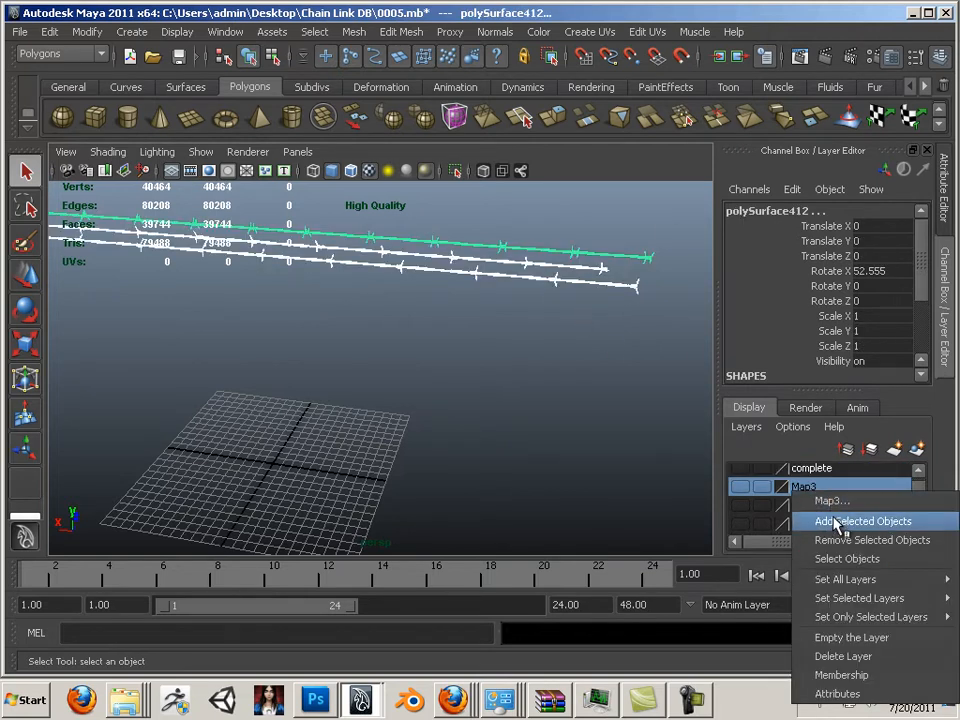
{"action": "left_click", "coordinate": [812, 520]}
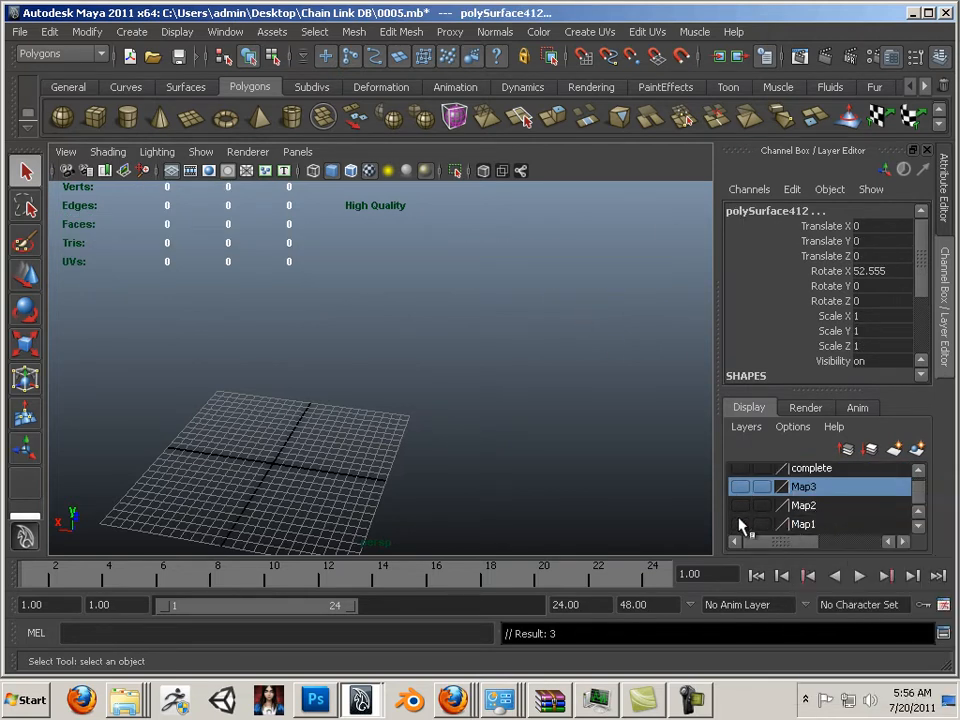
- Show the Map1 and complete layers to display the fence with its textured planes
{"action": "left_click", "coordinate": [740, 525]}
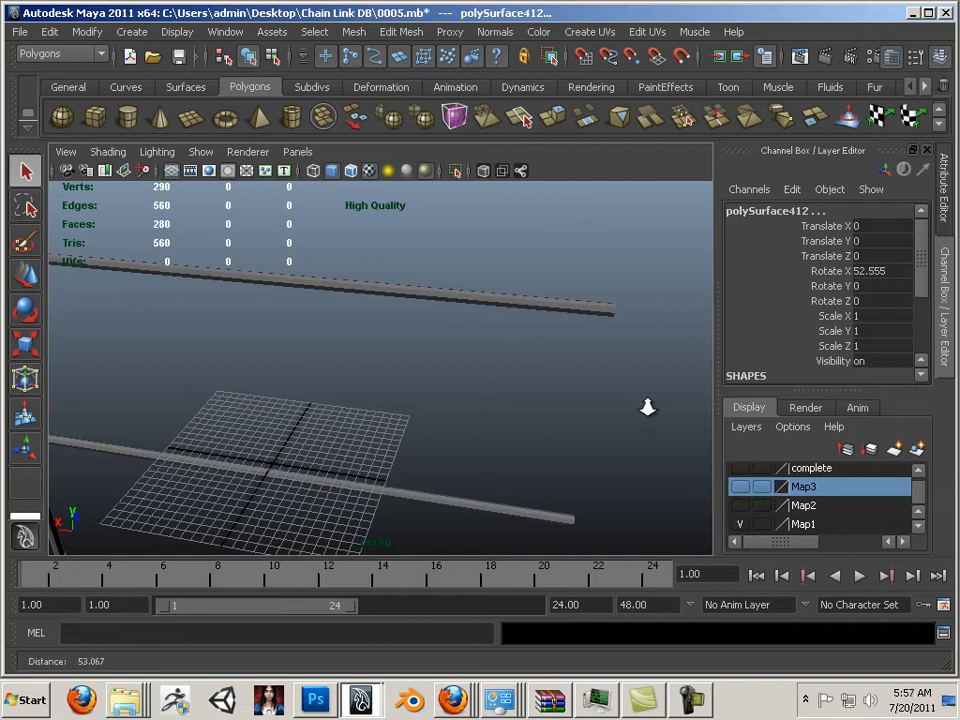
{"action": "left_click_drag", "start_coordinate": [648, 407], "coordinate": [510, 360], "text": "alt"}
{"action": "left_click", "coordinate": [740, 469]}
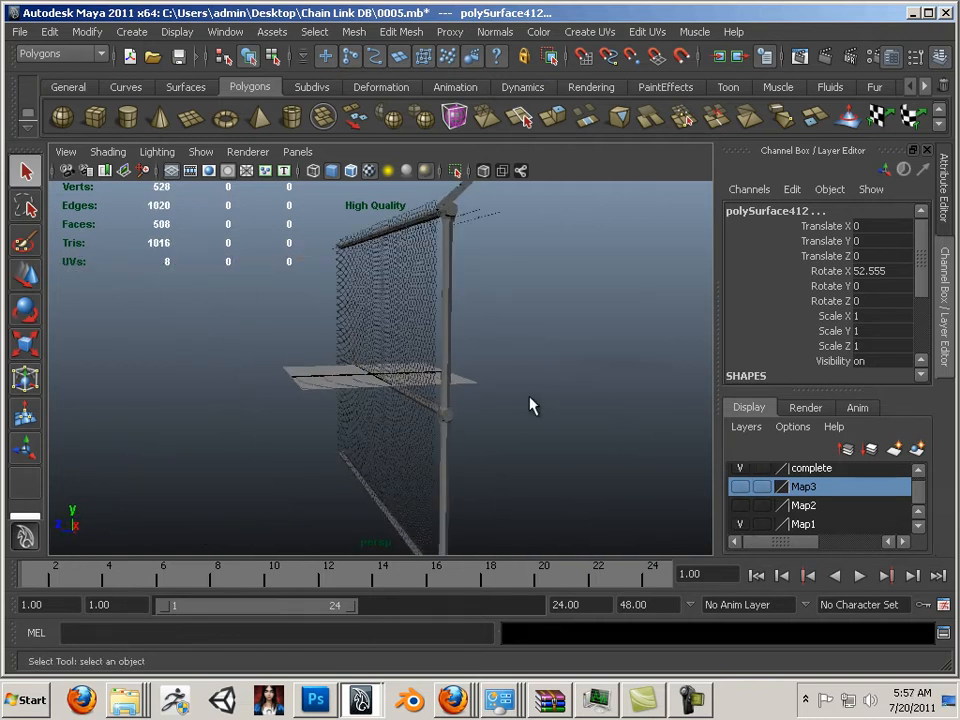
- Raise the barbed-wire plane to the height of the angled arm, at about Translate Y 27.753
{"action": "left_click_drag", "start_coordinate": [531, 403], "coordinate": [503, 427], "text": "alt"}
{"action": "left_click", "coordinate": [437, 345]}
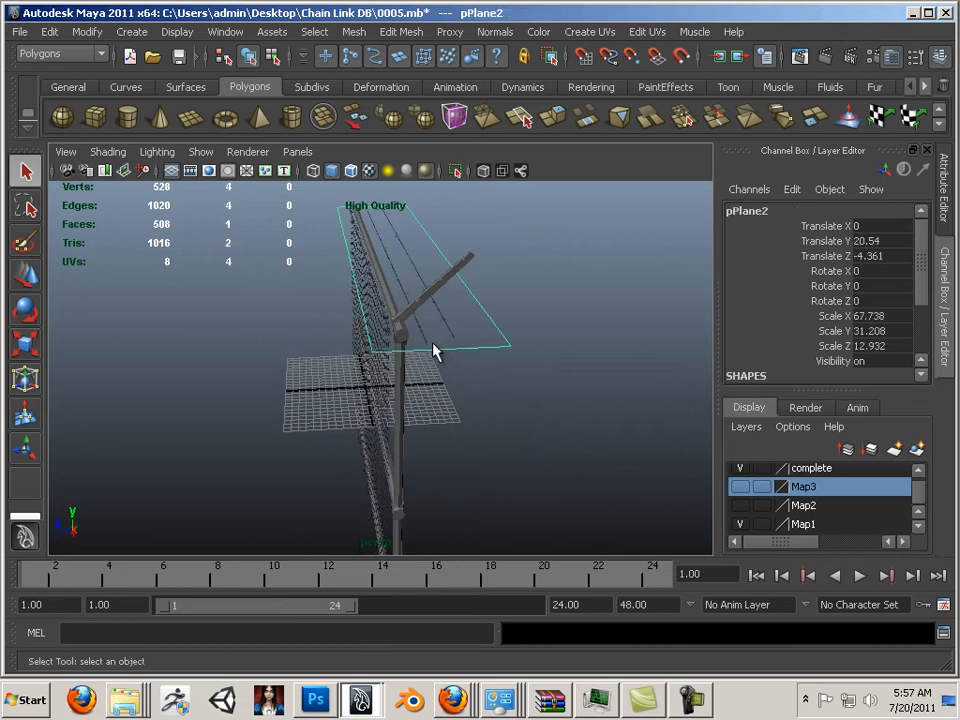
{"action": "mouse_move", "coordinate": [437, 345]}
{"action": "left_mouse_down", "text": "alt"}
{"action": "mouse_move", "coordinate": [471, 354]}
{"action": "mouse_move", "coordinate": [448, 349]}
{"action": "left_mouse_up", "text": "alt"}
{"action": "middle_click_drag", "start_coordinate": [448, 349], "coordinate": [466, 396], "text": "alt"}
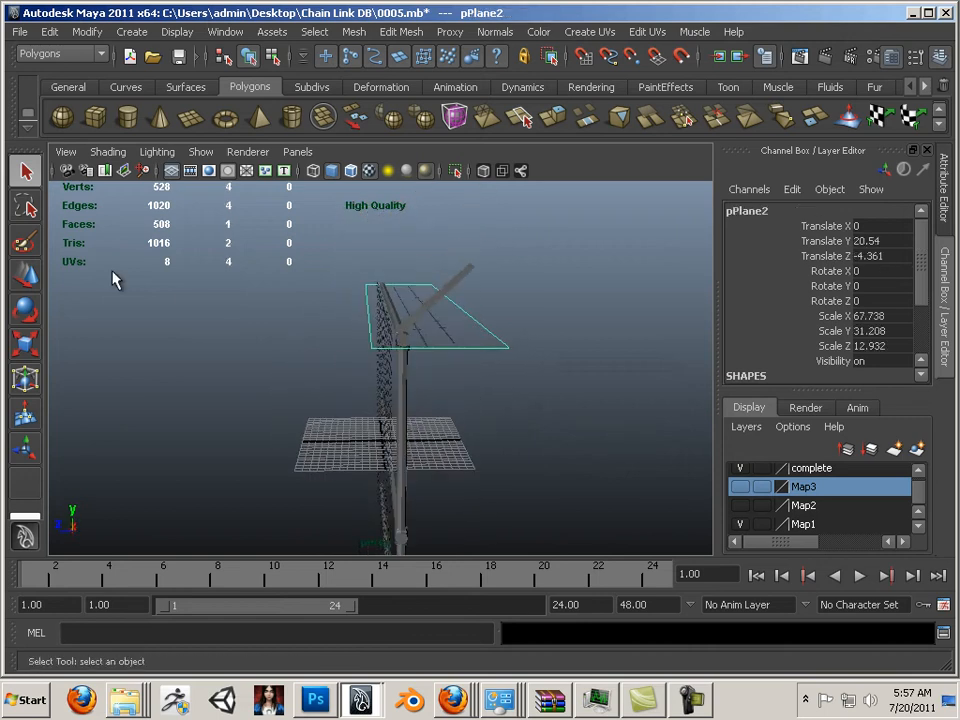
{"action": "left_click", "coordinate": [27, 275]}
{"action": "left_click_drag", "start_coordinate": [414, 250], "coordinate": [510, 354]}
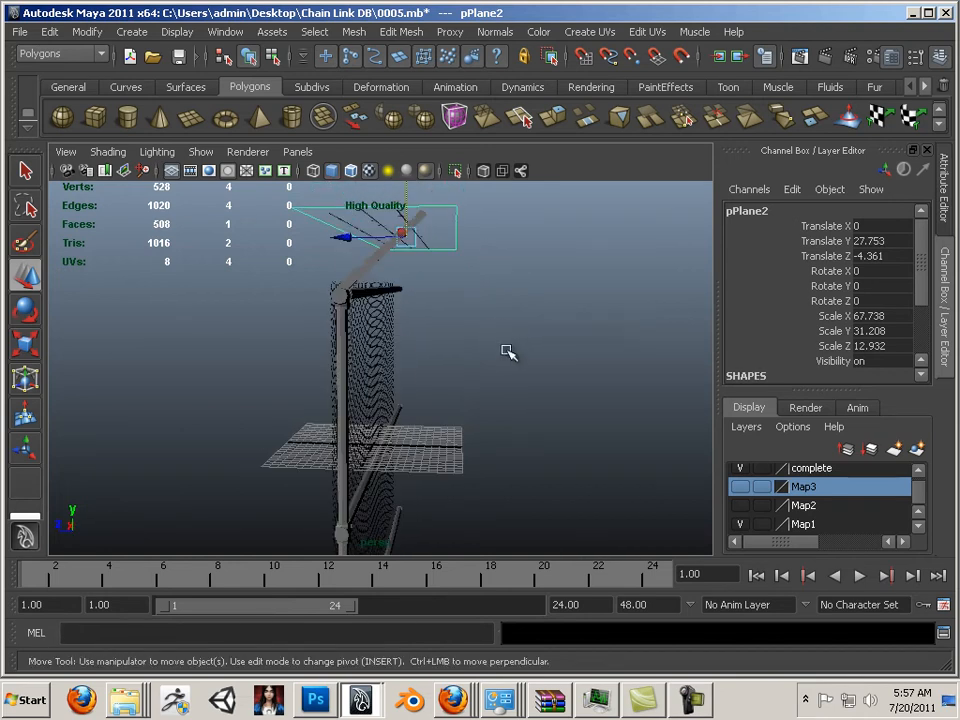
- Rotate the barbed-wire plane about X to roughly 38.642° and move it onto the arm, about Y 25.316, Z -4.797
{"action": "key", "text": "space"}
{"action": "key", "text": "space"}
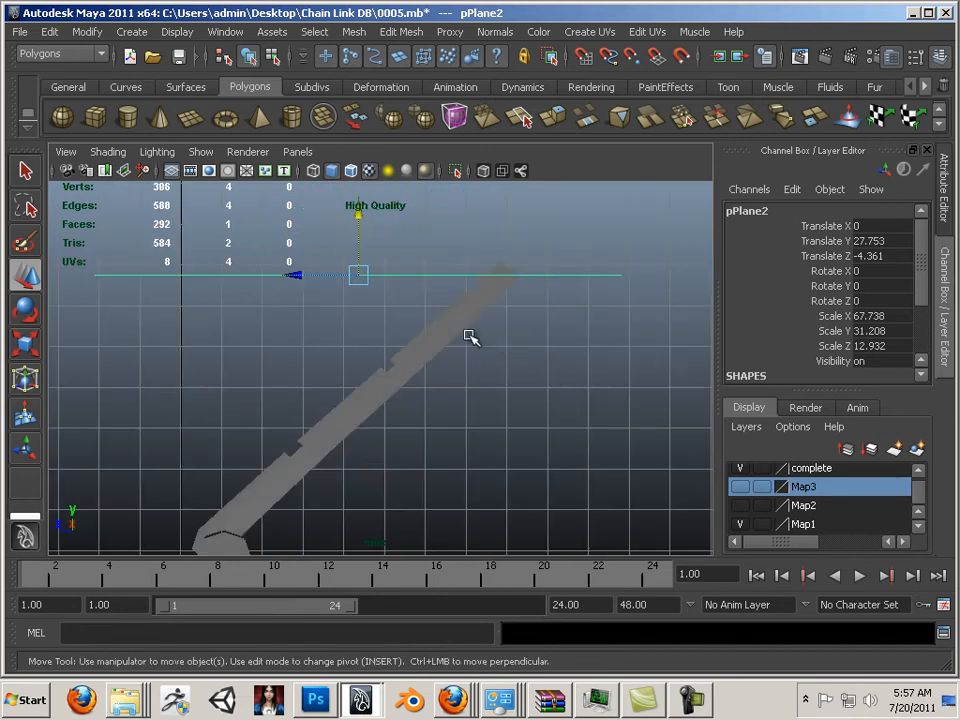
{"action": "left_click", "coordinate": [27, 313]}
{"action": "left_click_drag", "start_coordinate": [446, 261], "coordinate": [420, 208]}
{"action": "key", "text": "w"}
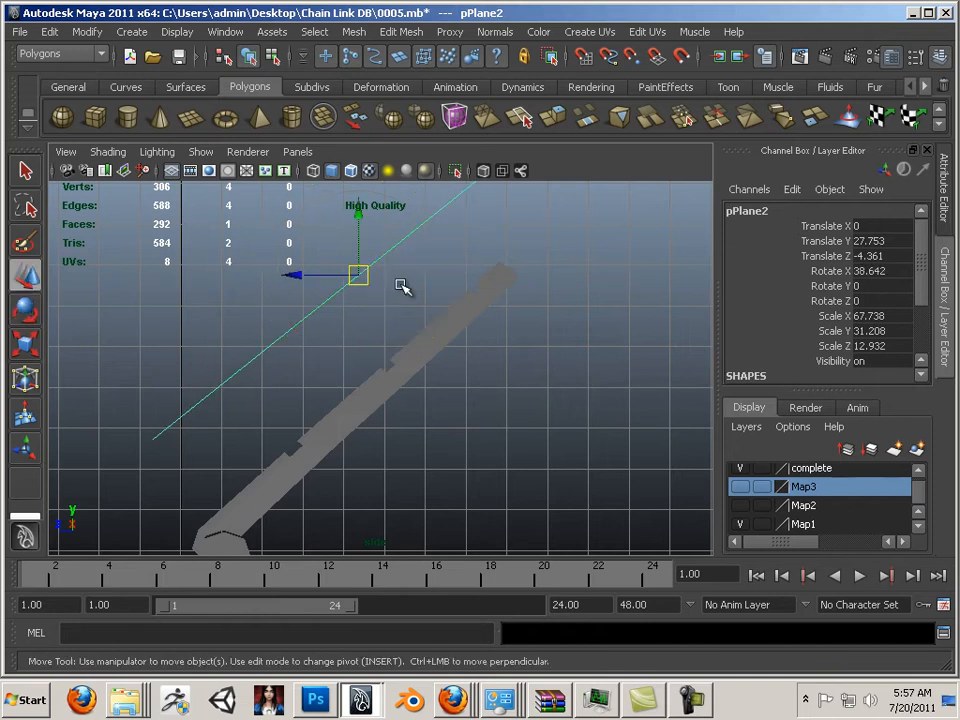
{"action": "left_click_drag", "start_coordinate": [359, 276], "coordinate": [378, 377]}
- Refine the plane's X rotation to about 41.466° to run parallel to the angled arm
{"action": "key", "text": "e"}
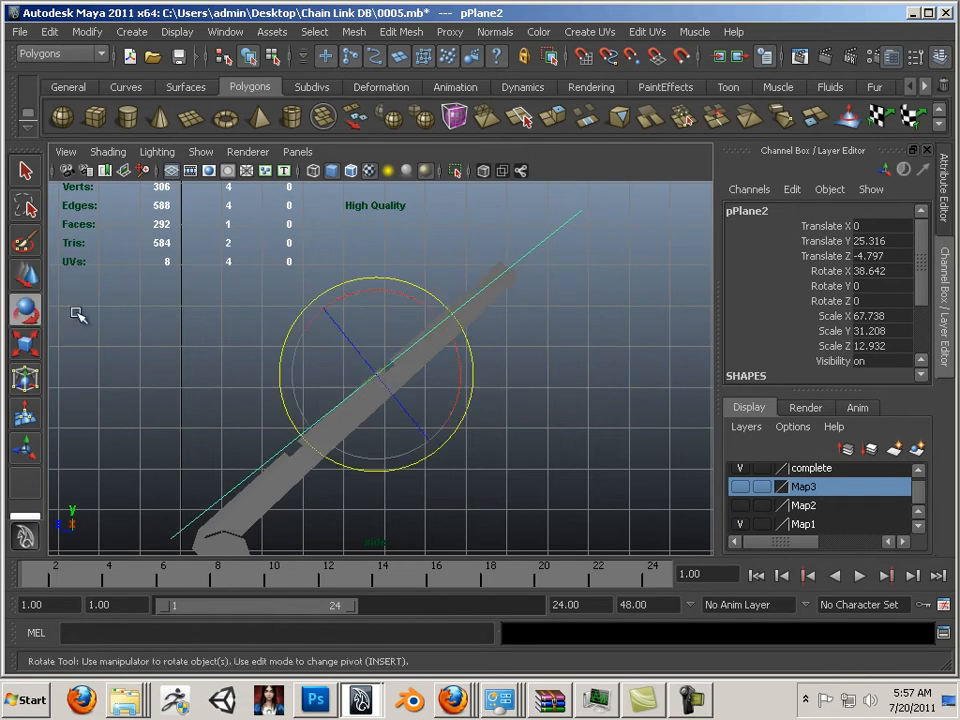
{"action": "left_click_drag", "start_coordinate": [428, 304], "coordinate": [437, 300]}
{"action": "scroll", "coordinate": [470, 325], "scroll_direction": "up", "scroll_amount": 2}
{"action": "middle_click_drag", "start_coordinate": [488, 325], "coordinate": [465, 328], "text": "alt"}
{"action": "right_click_drag", "start_coordinate": [465, 328], "coordinate": [675, 392], "text": "alt"}
{"action": "middle_click_drag", "start_coordinate": [497, 296], "coordinate": [583, 185], "text": "alt"}
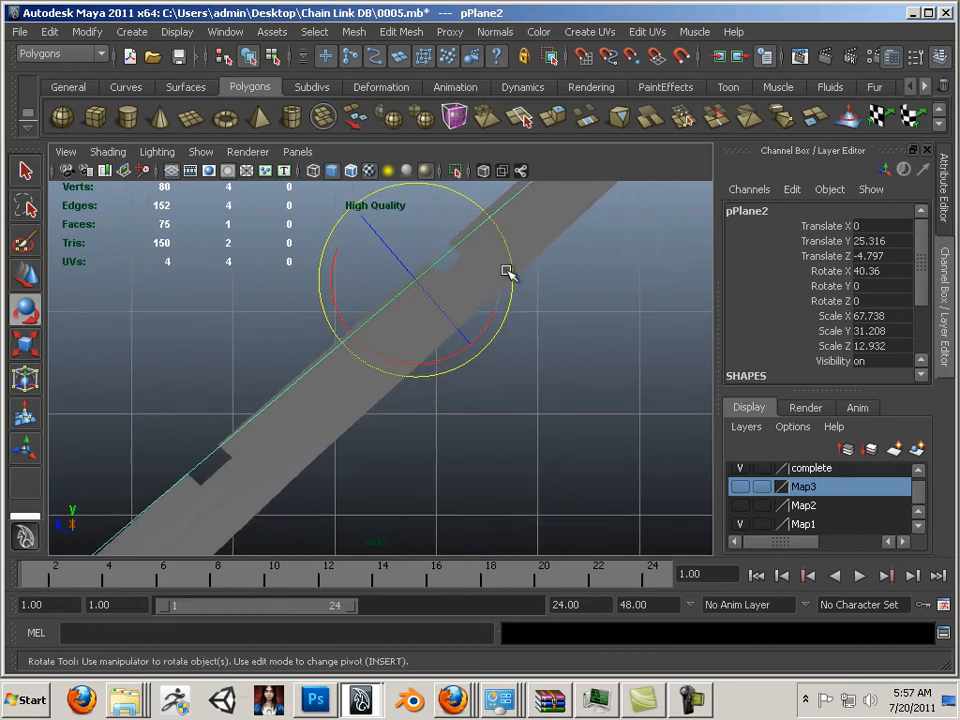
{"action": "middle_click_drag", "start_coordinate": [503, 273], "coordinate": [568, 210], "text": "alt"}
{"action": "right_click_drag", "start_coordinate": [500, 322], "coordinate": [531, 334], "text": "alt"}
{"action": "middle_click_drag", "start_coordinate": [515, 310], "coordinate": [468, 428], "text": "alt"}
{"action": "left_click_drag", "start_coordinate": [553, 325], "coordinate": [557, 322]}
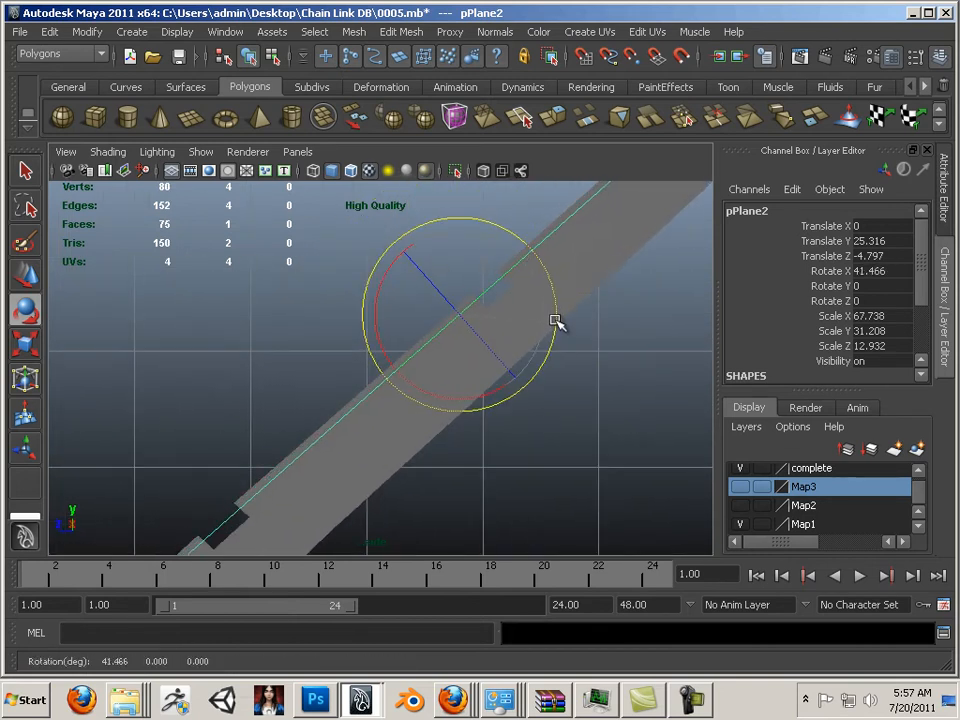
- Shift the plane along the arm to line the wires up with its notches, at about Translate Y 26.421, Translate Z -5.832
{"action": "left_click", "coordinate": [27, 280]}
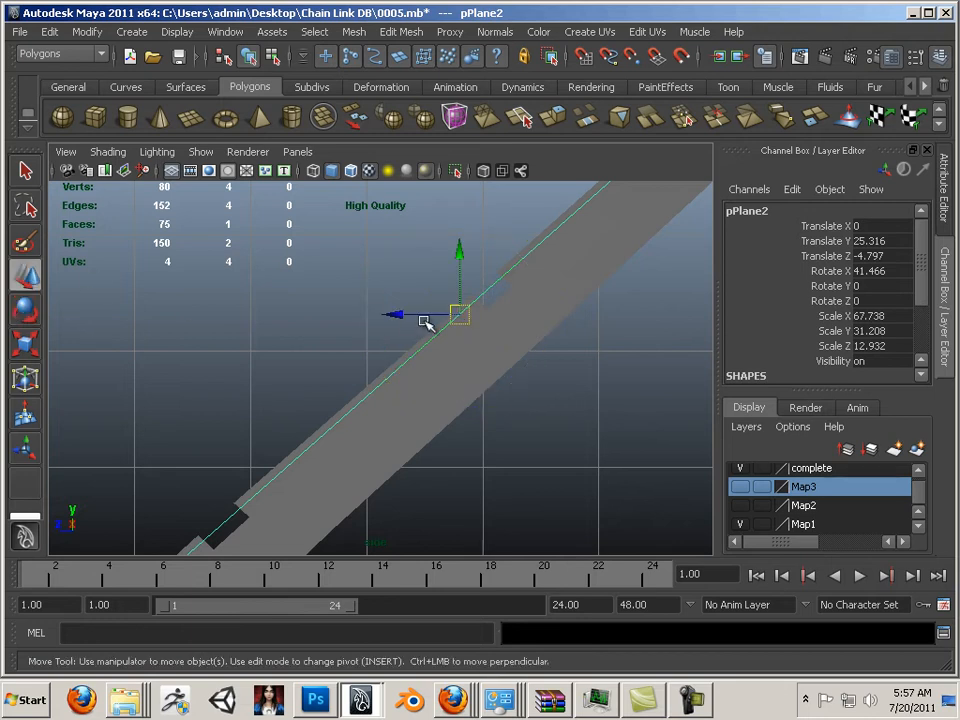
{"action": "left_click_drag", "start_coordinate": [456, 317], "coordinate": [473, 308]}
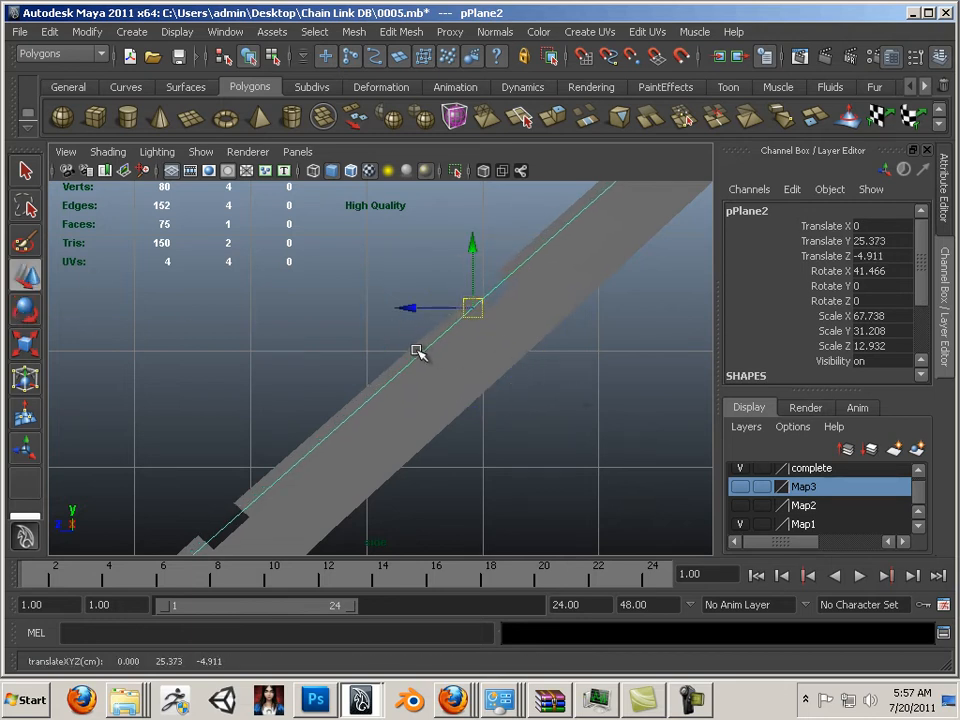
{"action": "key", "text": "space"}
{"action": "key", "text": "space"}
{"action": "left_click_drag", "start_coordinate": [215, 332], "coordinate": [263, 347], "text": "alt"}
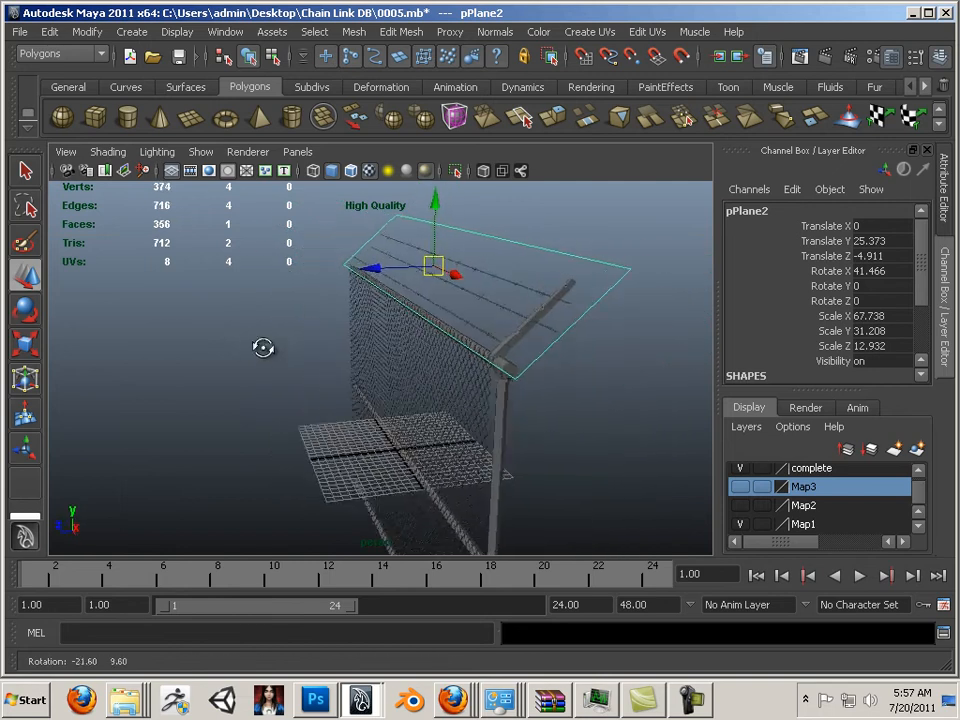
{"action": "right_click_drag", "start_coordinate": [263, 347], "coordinate": [388, 352], "text": "alt"}
{"action": "middle_click_drag", "start_coordinate": [388, 352], "coordinate": [315, 378], "text": "alt"}
{"action": "left_click_drag", "start_coordinate": [315, 378], "coordinate": [343, 399], "text": "alt"}
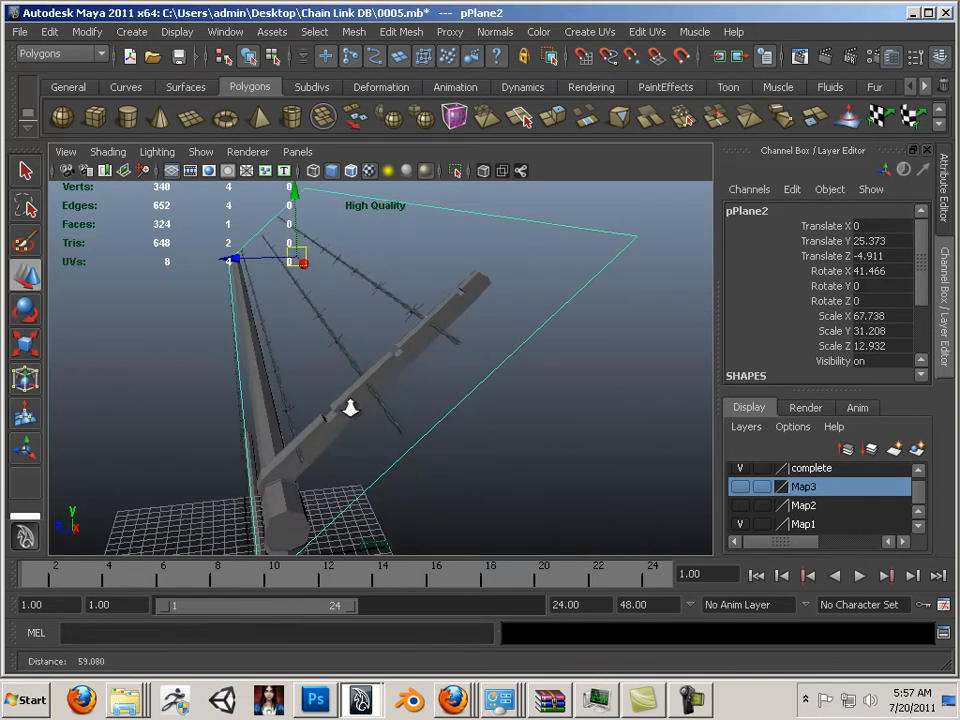
{"action": "mouse_move", "coordinate": [256, 259]}
{"action": "left_mouse_down"}
{"action": "mouse_move", "coordinate": [236, 261]}
{"action": "mouse_move", "coordinate": [253, 262]}
{"action": "left_mouse_up"}
{"action": "mouse_move", "coordinate": [307, 200]}
{"action": "left_mouse_down"}
{"action": "mouse_move", "coordinate": [314, 186]}
{"action": "mouse_move", "coordinate": [310, 208]}
{"action": "left_mouse_up"}
{"action": "left_click_drag", "start_coordinate": [258, 248], "coordinate": [249, 249]}
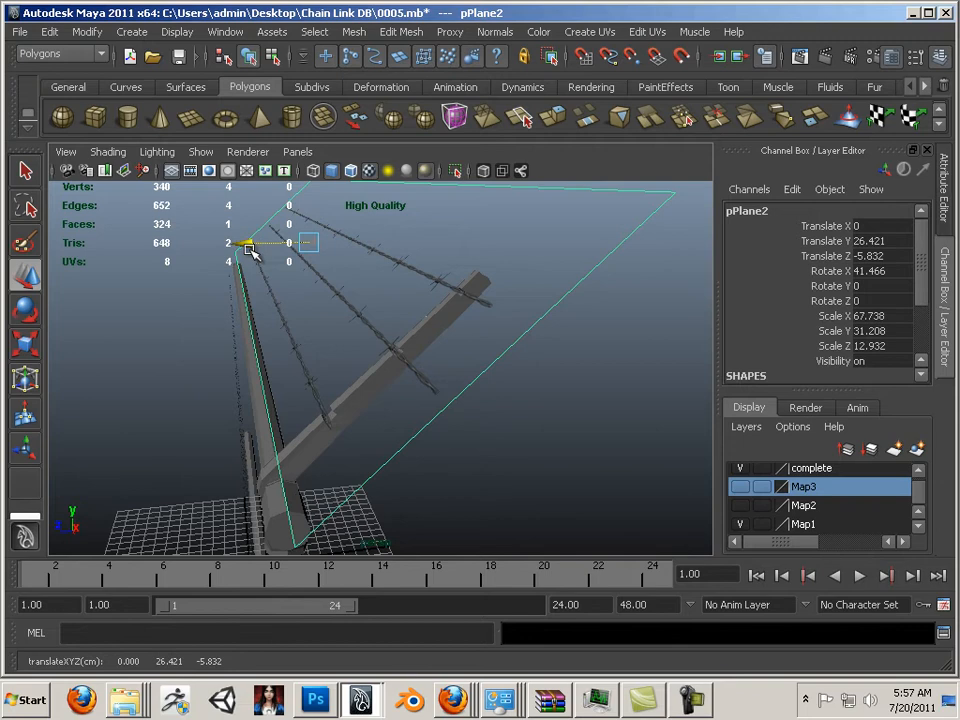
- Select the plane's upper long edge and pull it in towards the topmost wire, to about Z -6.554
{"action": "left_click_drag", "start_coordinate": [95, 303], "coordinate": [364, 332], "text": "alt"}
{"action": "right_click", "coordinate": [360, 310]}
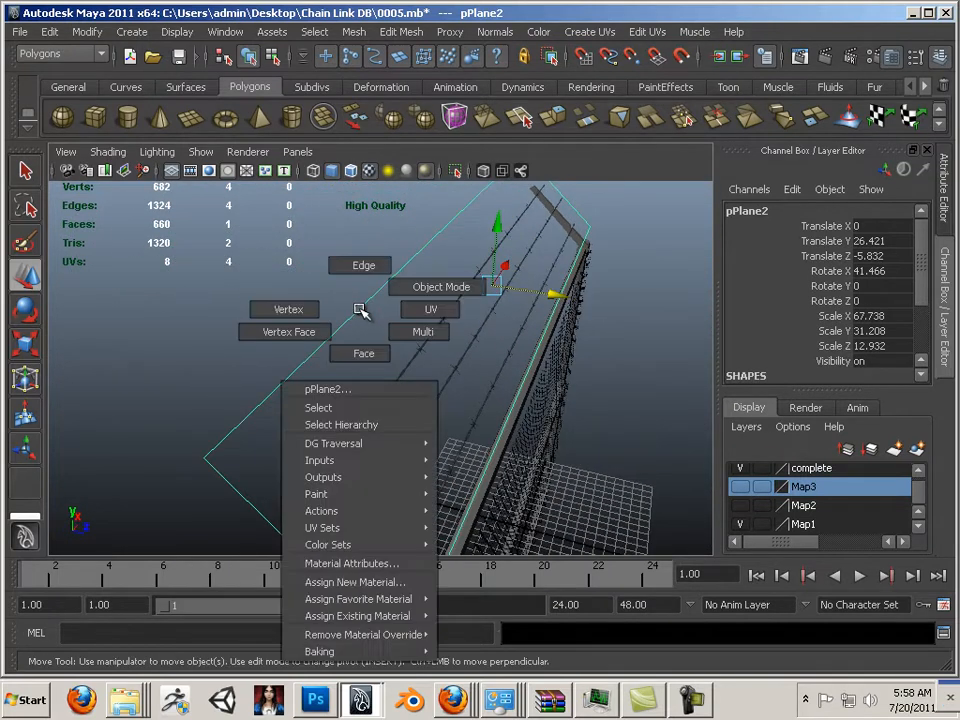
{"action": "left_click", "coordinate": [362, 289]}
{"action": "left_click", "coordinate": [364, 306]}
{"action": "right_click_drag", "start_coordinate": [392, 317], "coordinate": [527, 362], "text": "alt"}
{"action": "left_click_drag", "start_coordinate": [527, 362], "coordinate": [344, 333], "text": "alt"}
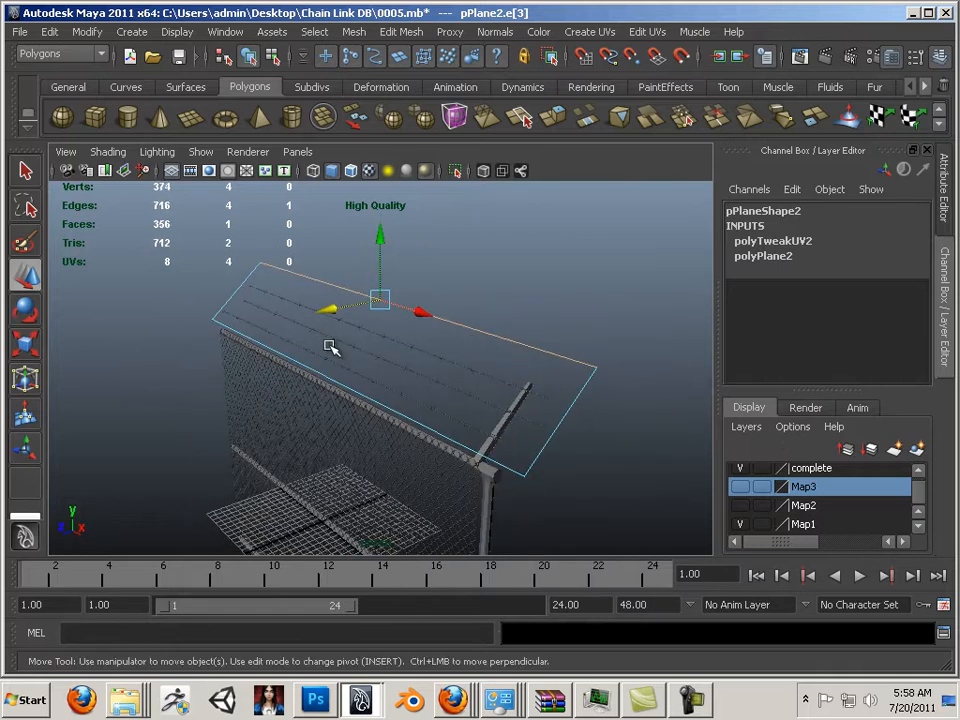
{"action": "left_click_drag", "start_coordinate": [235, 328], "coordinate": [414, 334], "text": "alt"}
{"action": "right_click_drag", "start_coordinate": [414, 334], "coordinate": [518, 372], "text": "alt"}
{"action": "left_click_drag", "start_coordinate": [461, 362], "coordinate": [418, 345], "text": "alt"}
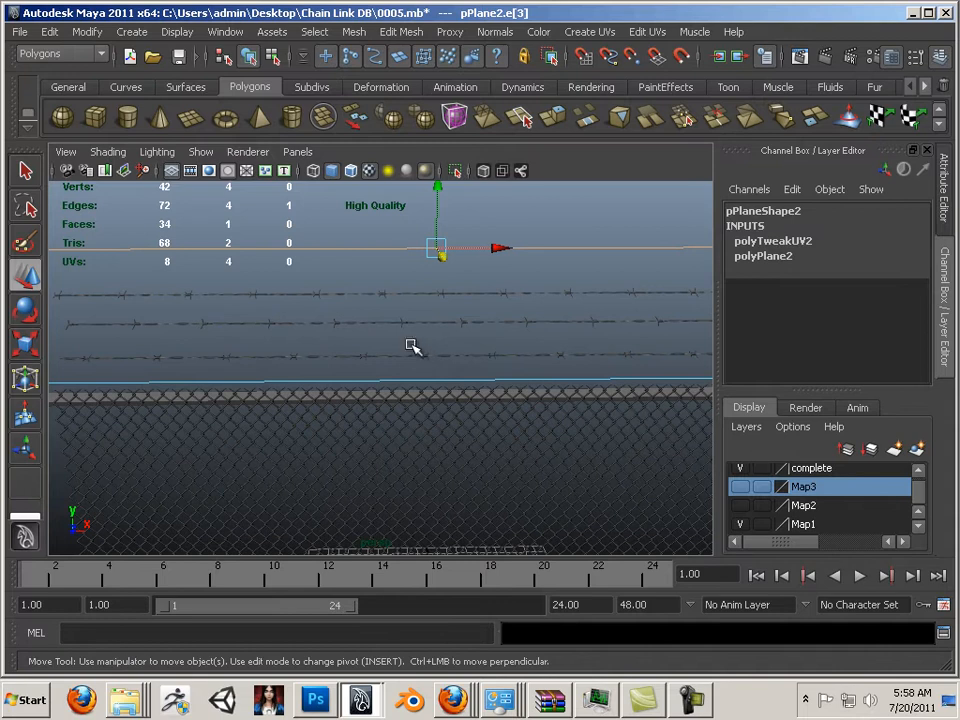
{"action": "key", "text": "space"}
{"action": "key", "text": "space"}
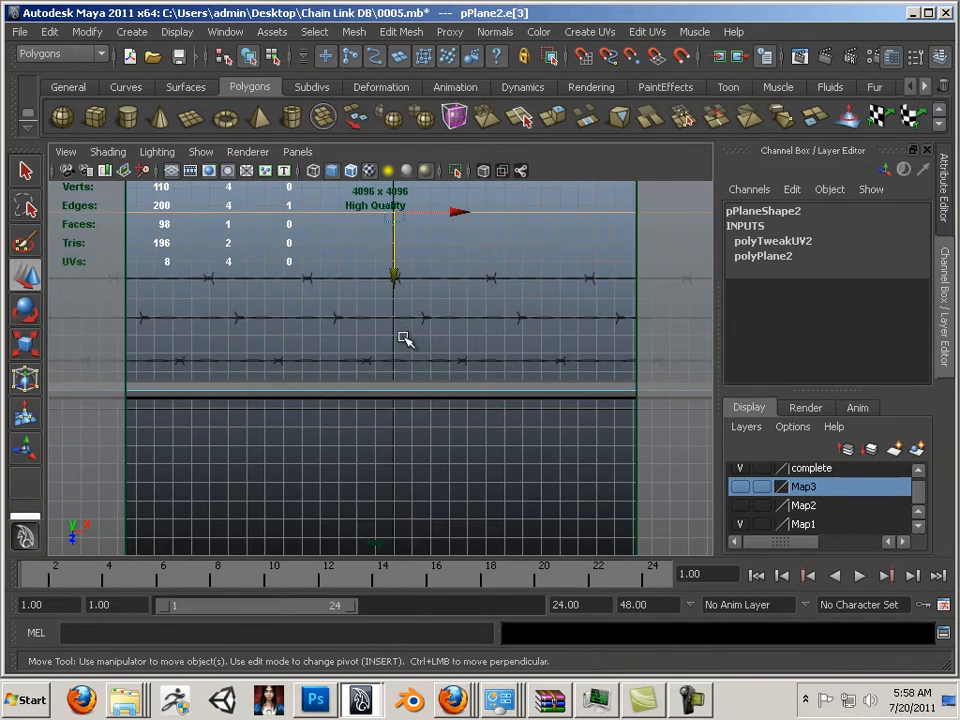
{"action": "left_click_drag", "start_coordinate": [390, 281], "coordinate": [396, 355]}
- Move the plane's upper edge down onto the tip of the angled arm, at about Y 27.944, Z -7.752
{"action": "key", "text": "space"}
{"action": "key", "text": "space"}
{"action": "key", "text": "space"}
{"action": "key", "text": "space"}
{"action": "key", "text": "space"}
{"action": "key", "text": "space"}
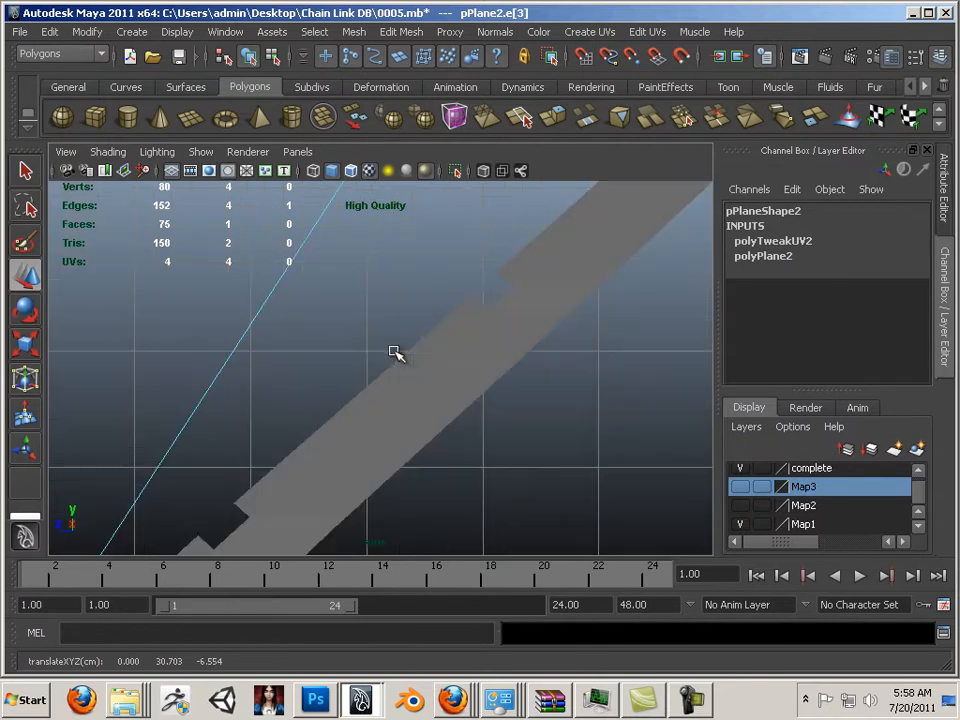
{"action": "scroll", "coordinate": [394, 351], "scroll_direction": "down", "scroll_amount": 6}
{"action": "scroll", "coordinate": [394, 347], "scroll_direction": "up", "scroll_amount": 1}
{"action": "scroll", "coordinate": [435, 257], "scroll_direction": "down", "scroll_amount": 1}
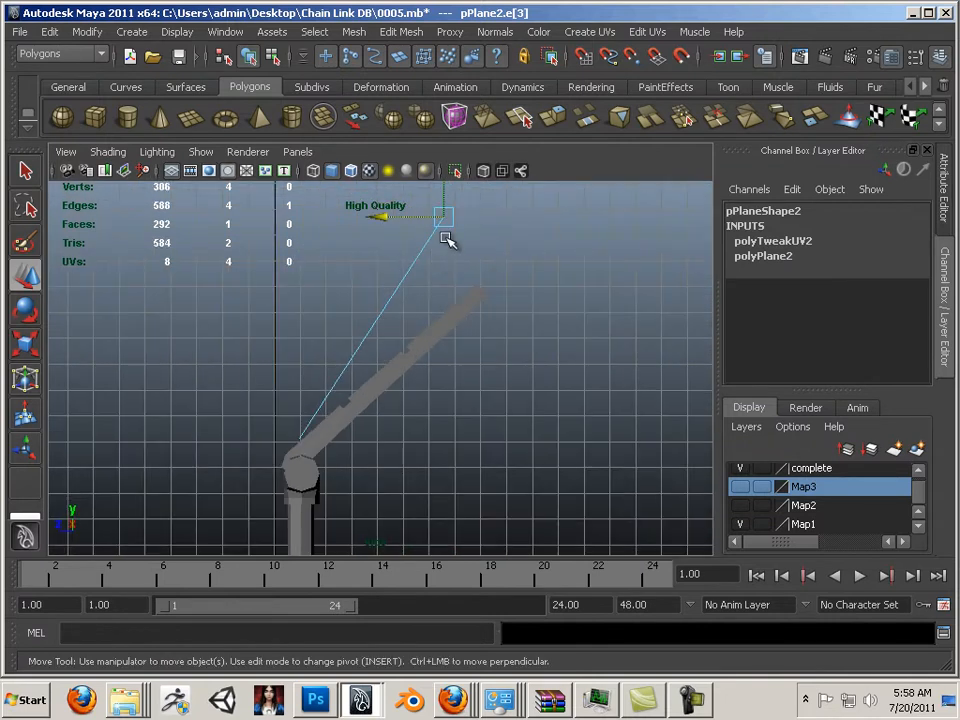
{"action": "left_click_drag", "start_coordinate": [444, 224], "coordinate": [476, 298]}
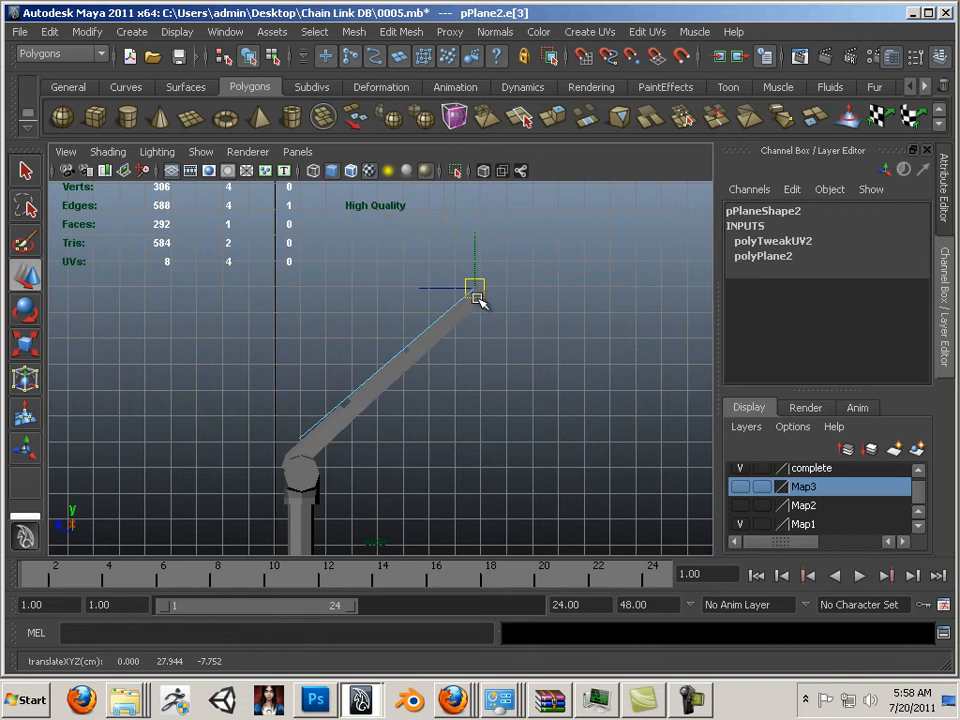
- Select the plane's two lower vertices and bring them down closer to the base of the angled arm
{"action": "scroll", "coordinate": [336, 381], "scroll_direction": "up", "scroll_amount": 2}
{"action": "middle_click_drag", "start_coordinate": [271, 458], "coordinate": [272, 378], "text": "alt"}
{"action": "scroll", "coordinate": [400, 424], "scroll_direction": "up", "scroll_amount": 3}
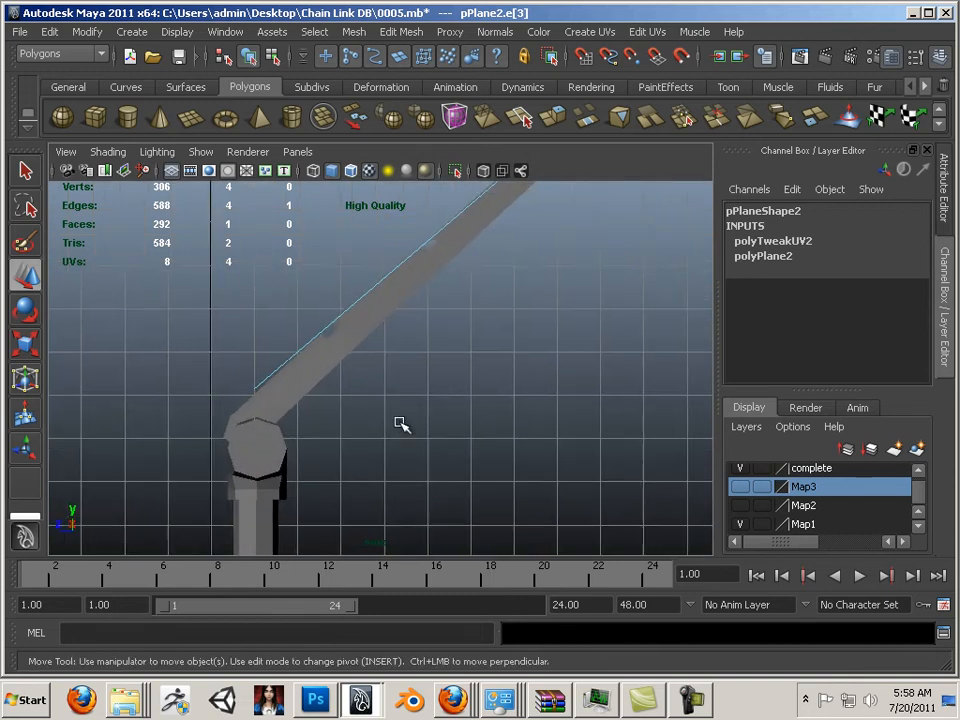
{"action": "middle_click_drag", "start_coordinate": [316, 413], "coordinate": [359, 468], "text": "alt"}
{"action": "right_click", "coordinate": [307, 459]}
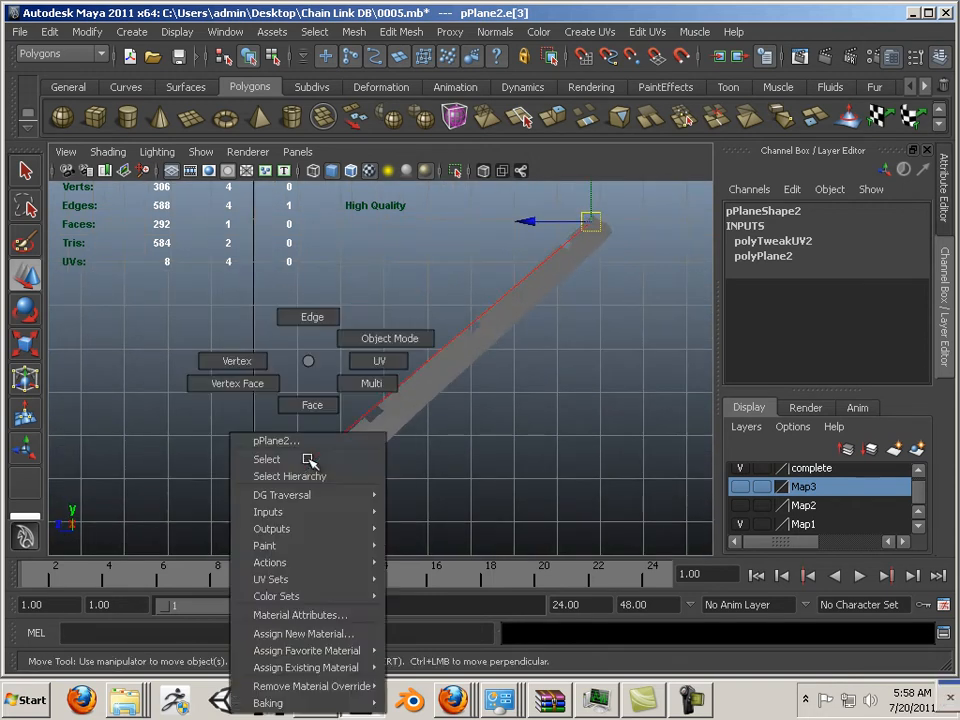
{"action": "left_click", "coordinate": [240, 362]}
{"action": "left_click_drag", "start_coordinate": [266, 452], "coordinate": [305, 488]}
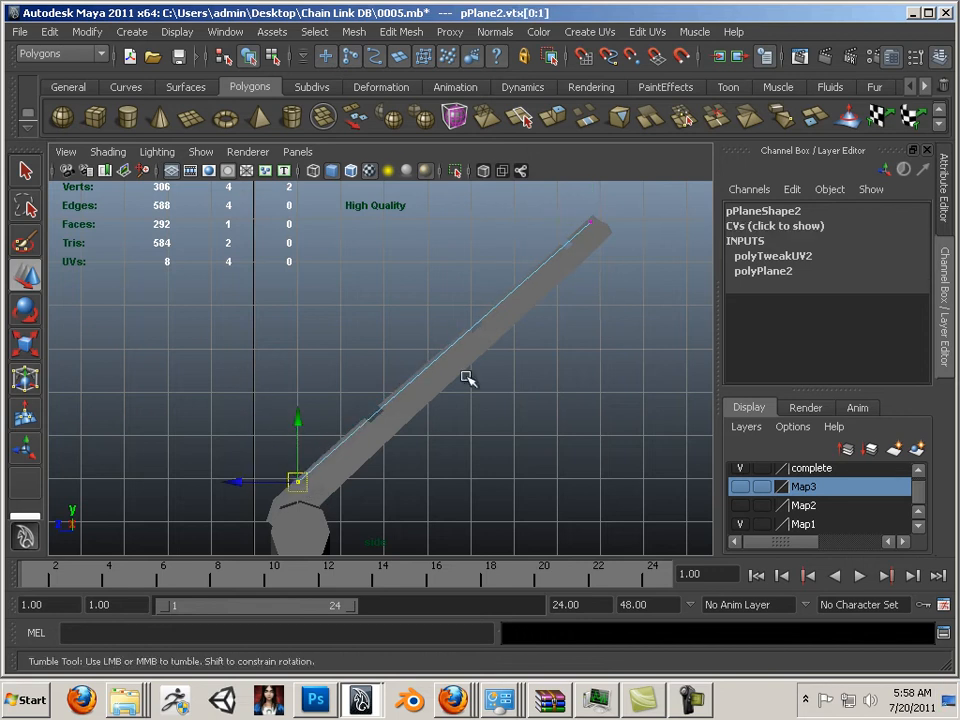
- Open the UV Texture Editor for the barbed-wire plane, placed so the arm and wires stay partly in view
{"action": "key", "text": "space"}
{"action": "key", "text": "space"}
{"action": "mouse_move", "coordinate": [430, 388]}
{"action": "left_mouse_down", "text": "alt"}
{"action": "mouse_move", "coordinate": [493, 395]}
{"action": "mouse_move", "coordinate": [440, 398]}
{"action": "left_mouse_up", "text": "alt"}
{"action": "middle_click_drag", "start_coordinate": [474, 399], "coordinate": [238, 379], "text": "alt"}
{"action": "right_click_drag", "start_coordinate": [238, 379], "coordinate": [350, 403], "text": "alt"}
{"action": "middle_click_drag", "start_coordinate": [350, 403], "coordinate": [321, 409], "text": "alt"}
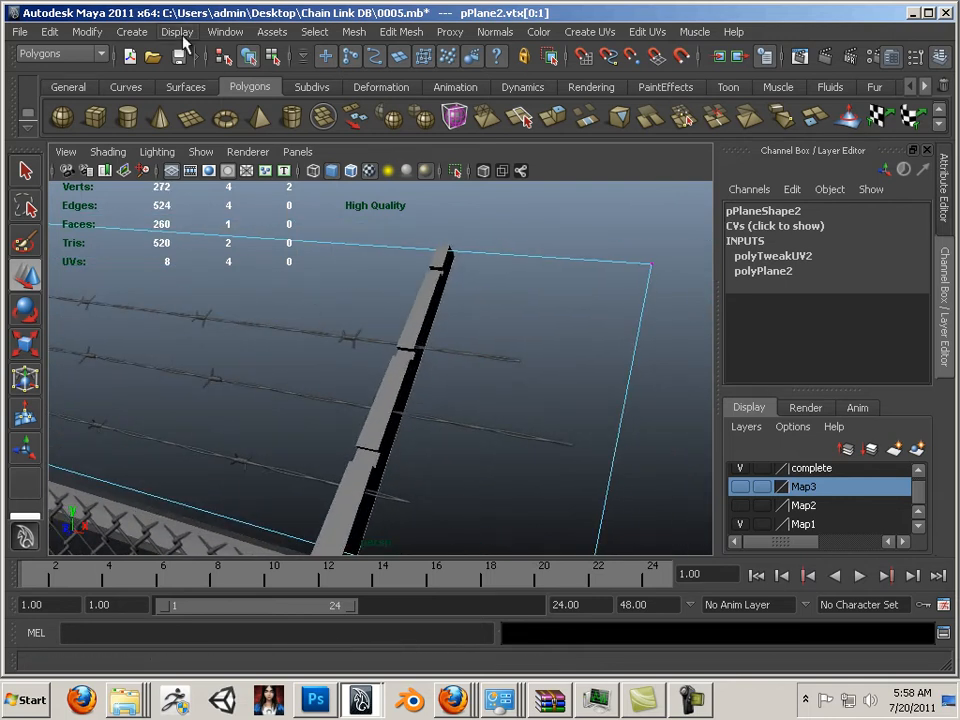
{"action": "left_click", "coordinate": [225, 31]}
{"action": "left_click", "coordinate": [275, 252]}
{"action": "left_click_drag", "start_coordinate": [535, 221], "coordinate": [674, 152]}
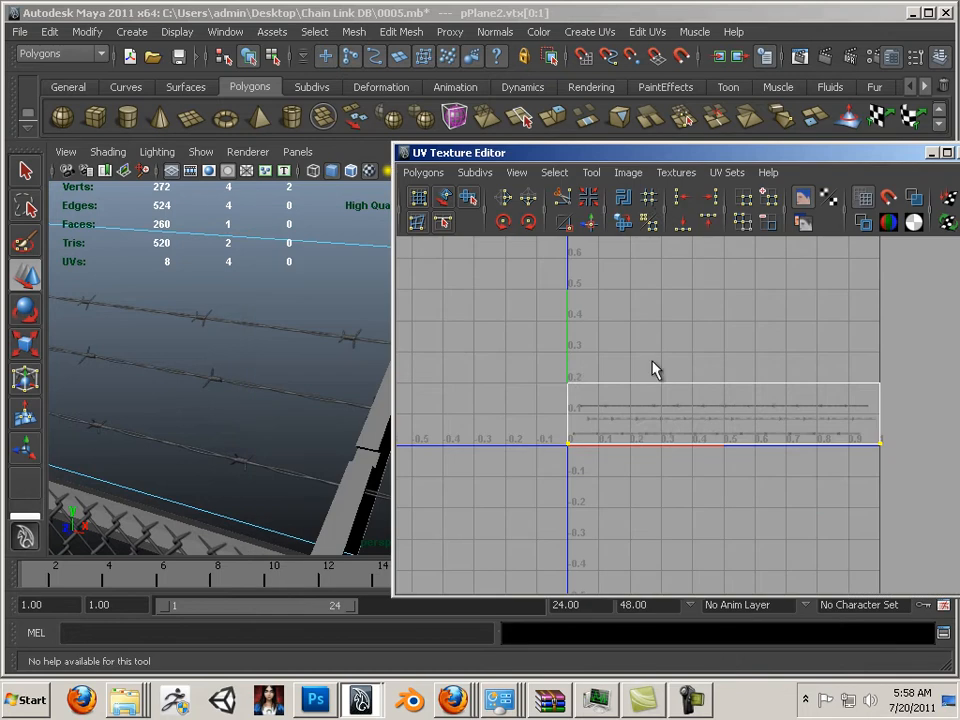
- Select the plane's two upper UVs and lower them to just above the topmost wire in the texture
{"action": "right_click_drag", "start_coordinate": [670, 397], "coordinate": [707, 388]}
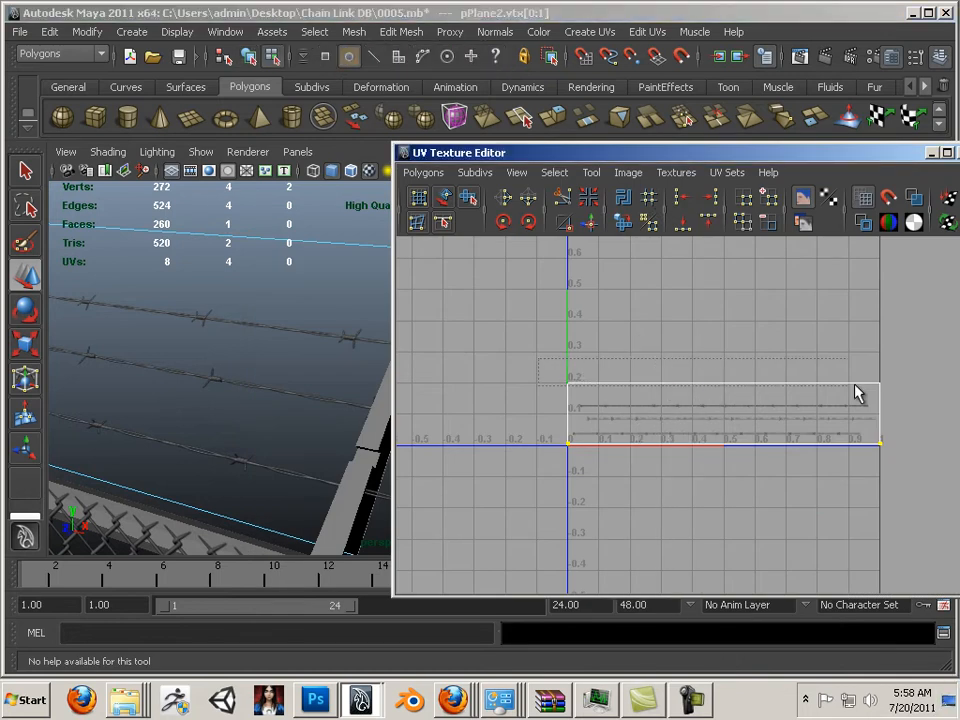
{"action": "key", "text": "w"}
{"action": "left_click_drag", "start_coordinate": [722, 316], "coordinate": [727, 341]}
{"action": "left_click_drag", "start_coordinate": [617, 160], "coordinate": [724, 165]}
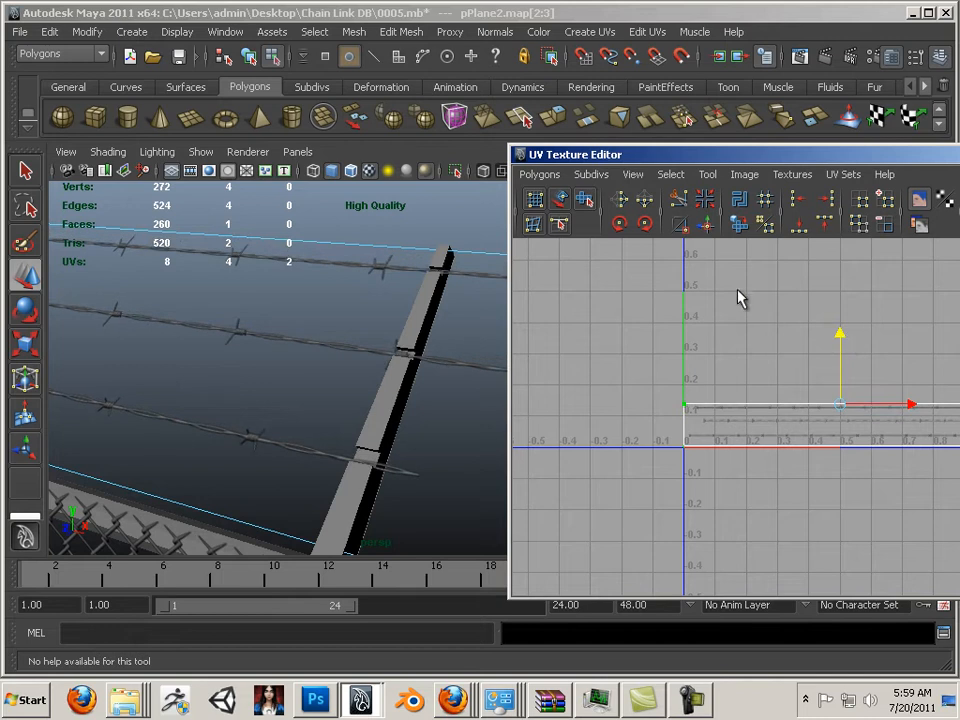
{"action": "left_click_drag", "start_coordinate": [728, 156], "coordinate": [332, 228]}
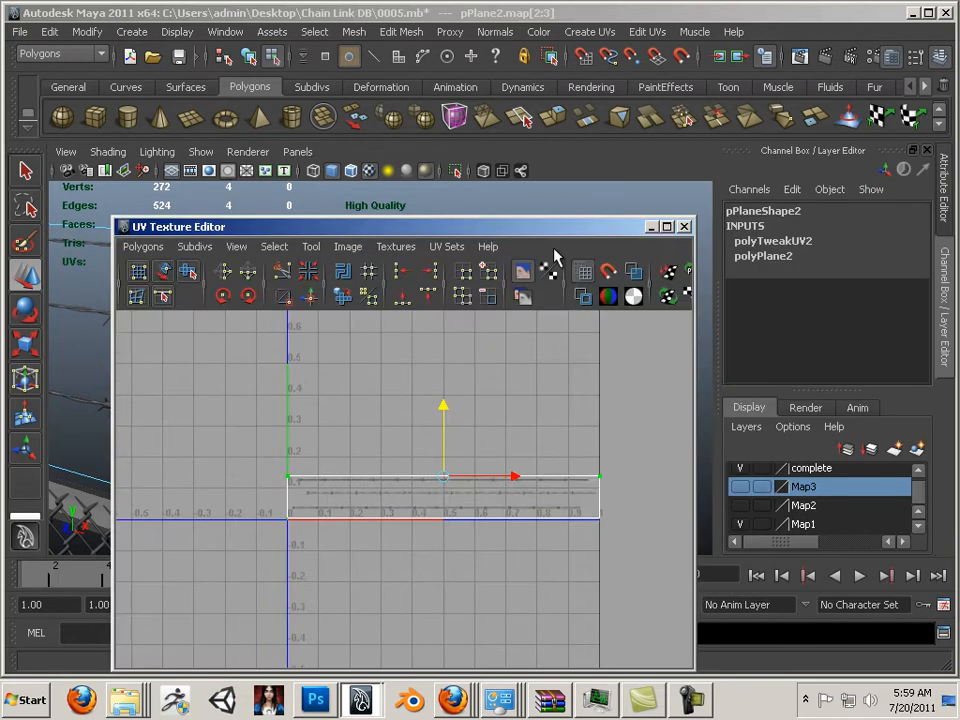
- Close the UV Texture Editor and examine the barbed wires against the angled arm and the chain-link mesh across the whole fence
{"action": "left_click", "coordinate": [685, 228]}
{"action": "left_click_drag", "start_coordinate": [375, 298], "coordinate": [430, 300], "text": "alt"}
{"action": "right_click_drag", "start_coordinate": [430, 300], "coordinate": [342, 281], "text": "alt"}
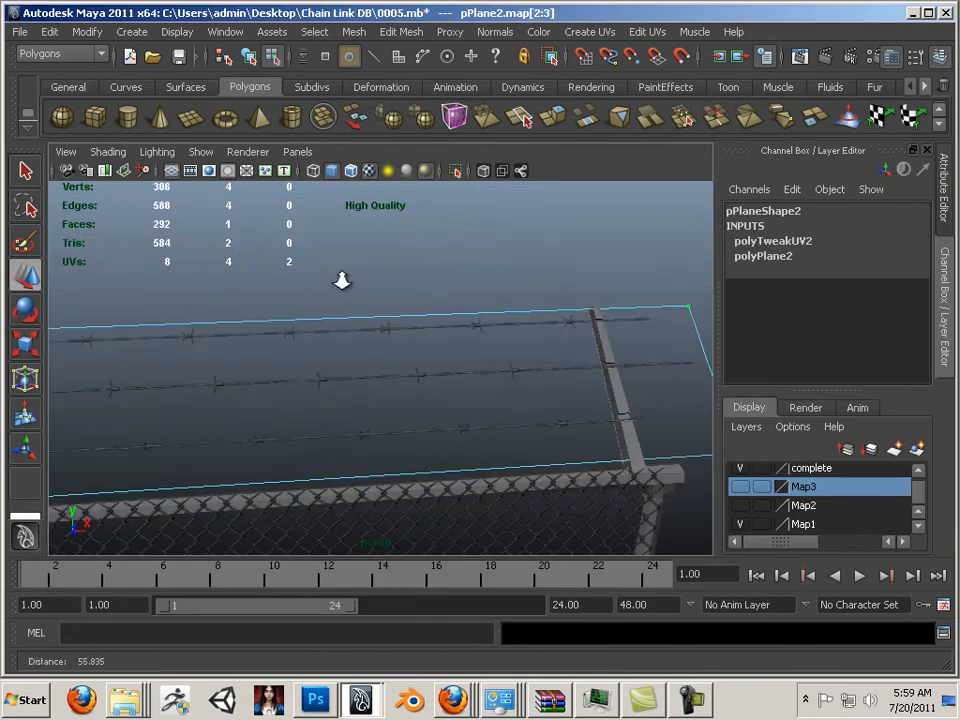
{"action": "middle_click_drag", "start_coordinate": [342, 281], "coordinate": [399, 281], "text": "alt"}
{"action": "left_click_drag", "start_coordinate": [399, 281], "coordinate": [302, 285], "text": "alt"}
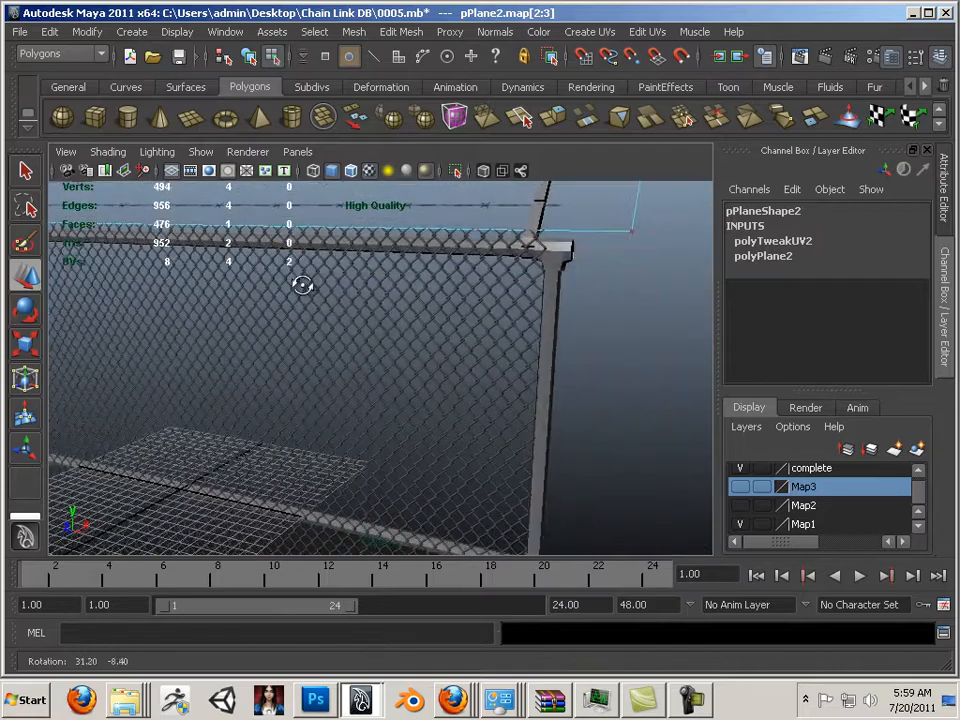
{"action": "right_click_drag", "start_coordinate": [302, 285], "coordinate": [463, 339], "text": "alt"}
{"action": "middle_click_drag", "start_coordinate": [463, 339], "coordinate": [324, 285], "text": "alt"}
{"action": "left_click_drag", "start_coordinate": [324, 285], "coordinate": [427, 344], "text": "alt"}
- Select the chain-link mesh plane as an object and nudge it toward the corner post, to Translate X 0.407, Z -0.094
{"action": "right_click_drag", "start_coordinate": [293, 335], "coordinate": [349, 306]}
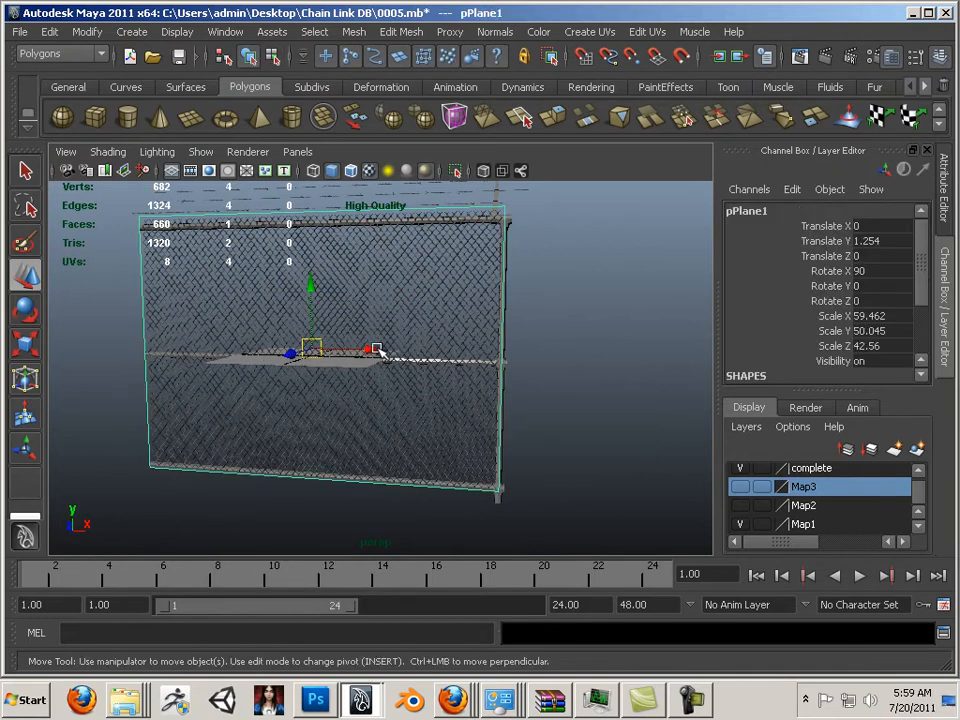
{"action": "right_click_drag", "start_coordinate": [499, 358], "coordinate": [628, 417], "text": "alt"}
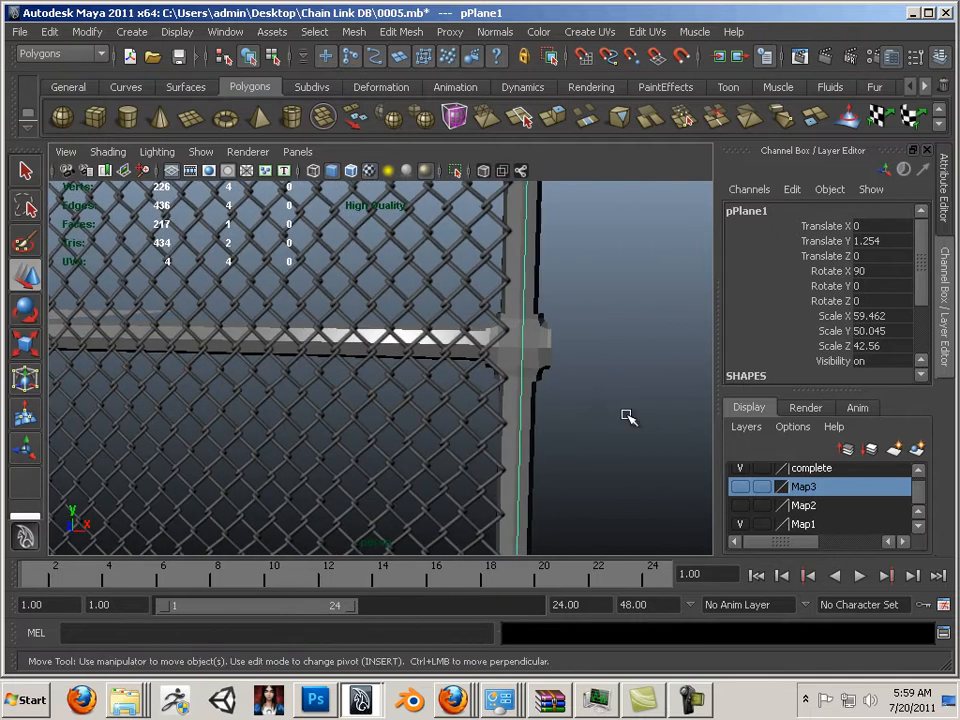
{"action": "key", "text": "alt+Right"}
{"action": "key", "text": "alt+Right"}
{"action": "key", "text": "alt+Right"}
{"action": "key", "text": "alt+Right"}
{"action": "key", "text": "alt+Right"}
{"action": "key", "text": "alt+Right"}
{"action": "key", "text": "alt+Right"}
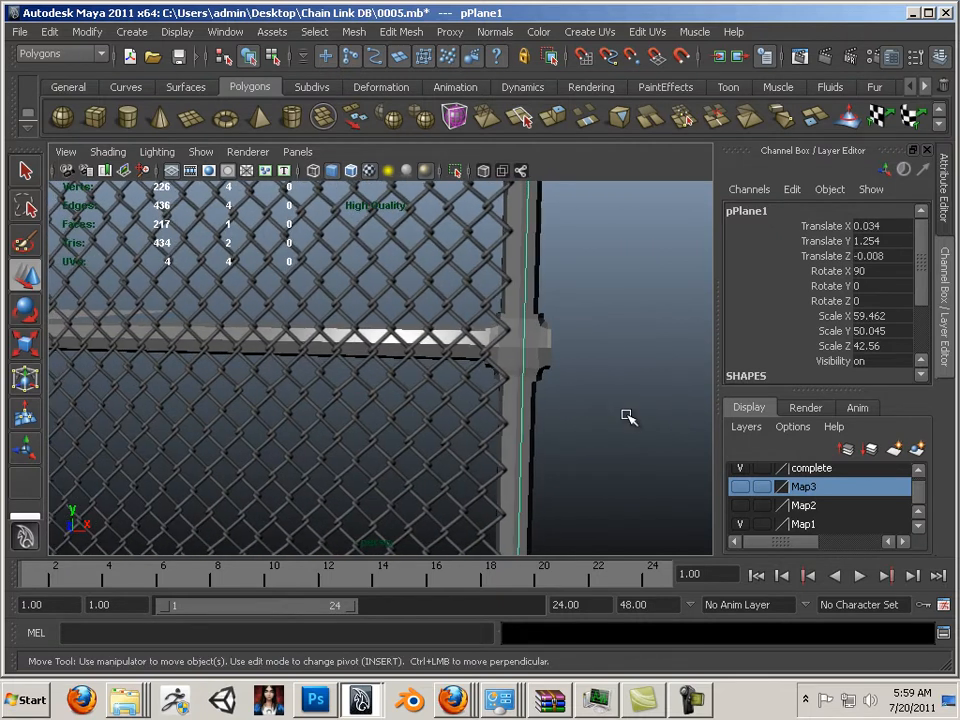
{"action": "key", "text": "alt+Right"}
{"action": "key", "text": "alt+Right"}
{"action": "key", "text": "alt+Right"}
{"action": "key", "text": "alt+Right"}
{"action": "key", "text": "alt+Right"}
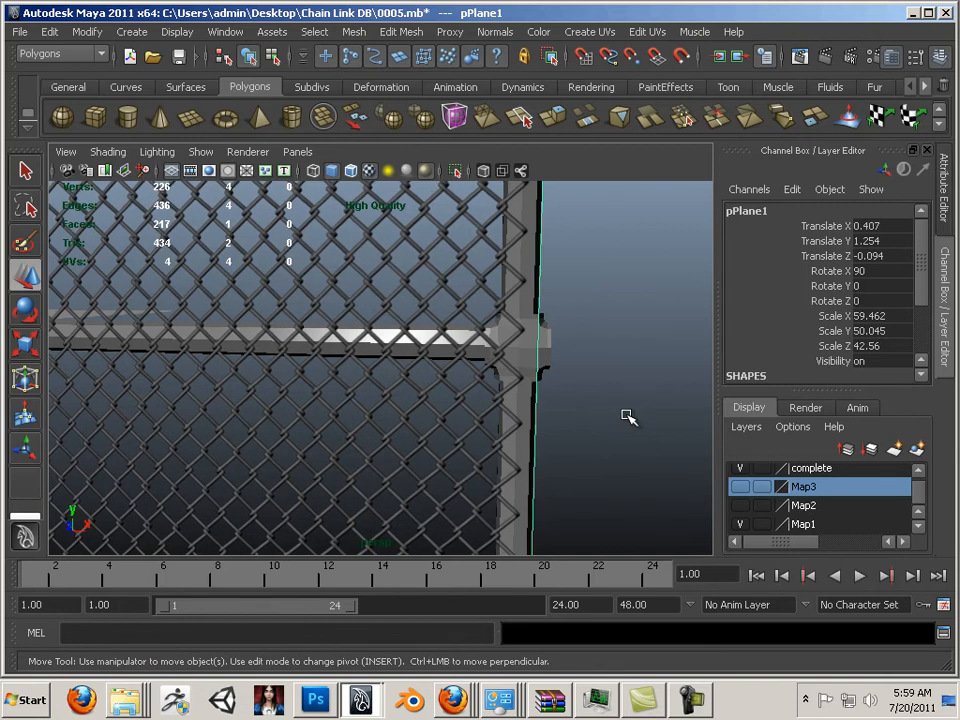
- Shift the chain-link plane along Z toward the post and rails, to about Translate Z -0.164
{"action": "right_click_drag", "start_coordinate": [628, 417], "coordinate": [476, 371], "text": "alt"}
{"action": "middle_click_drag", "start_coordinate": [476, 371], "coordinate": [482, 476], "text": "alt"}
{"action": "left_click_drag", "start_coordinate": [482, 476], "coordinate": [360, 354], "text": "alt"}
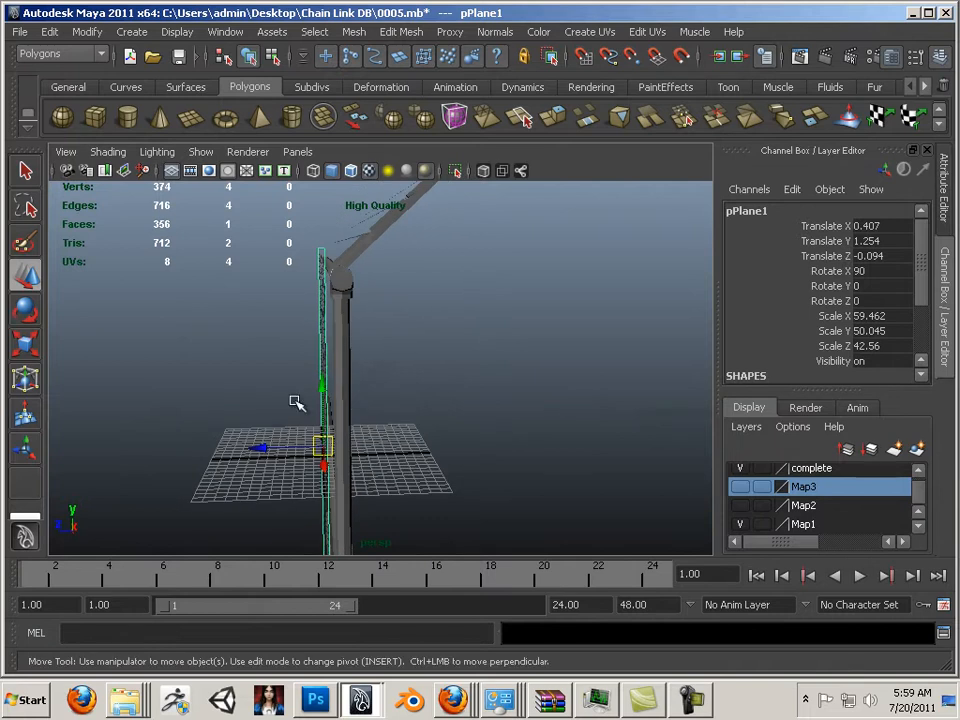
{"action": "left_click", "coordinate": [260, 443]}
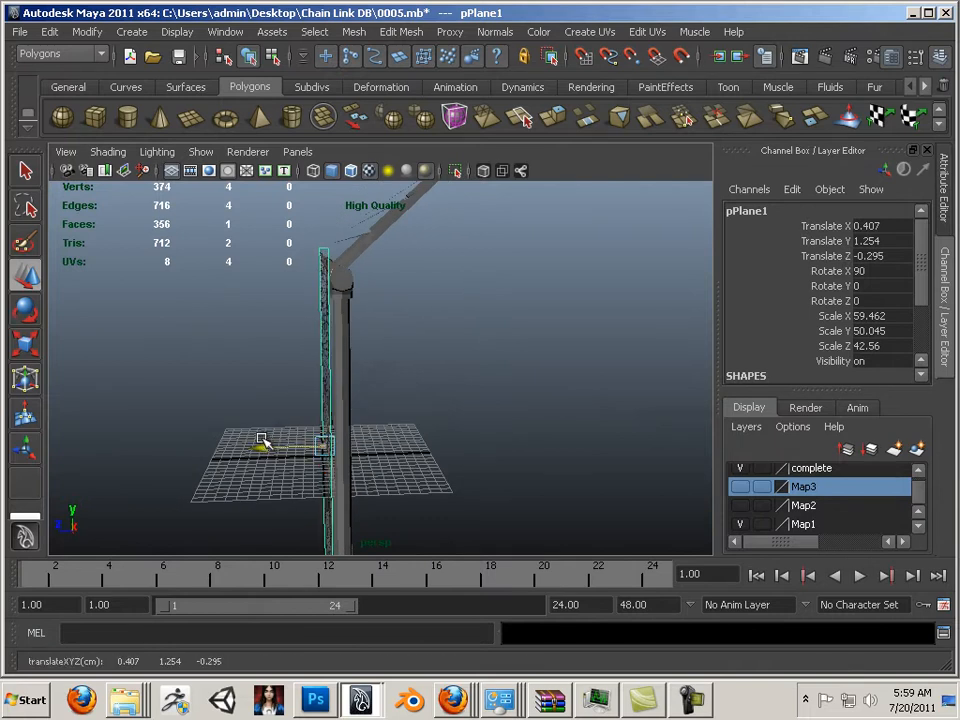
{"action": "left_click_drag", "start_coordinate": [224, 357], "coordinate": [296, 390], "text": "alt"}
{"action": "middle_click_drag", "start_coordinate": [296, 390], "coordinate": [290, 393]}
{"action": "left_click_drag", "start_coordinate": [161, 347], "coordinate": [276, 326], "text": "alt"}
{"action": "middle_click_drag", "start_coordinate": [278, 320], "coordinate": [292, 384], "text": "alt"}
{"action": "left_click_drag", "start_coordinate": [289, 360], "coordinate": [184, 343], "text": "alt"}
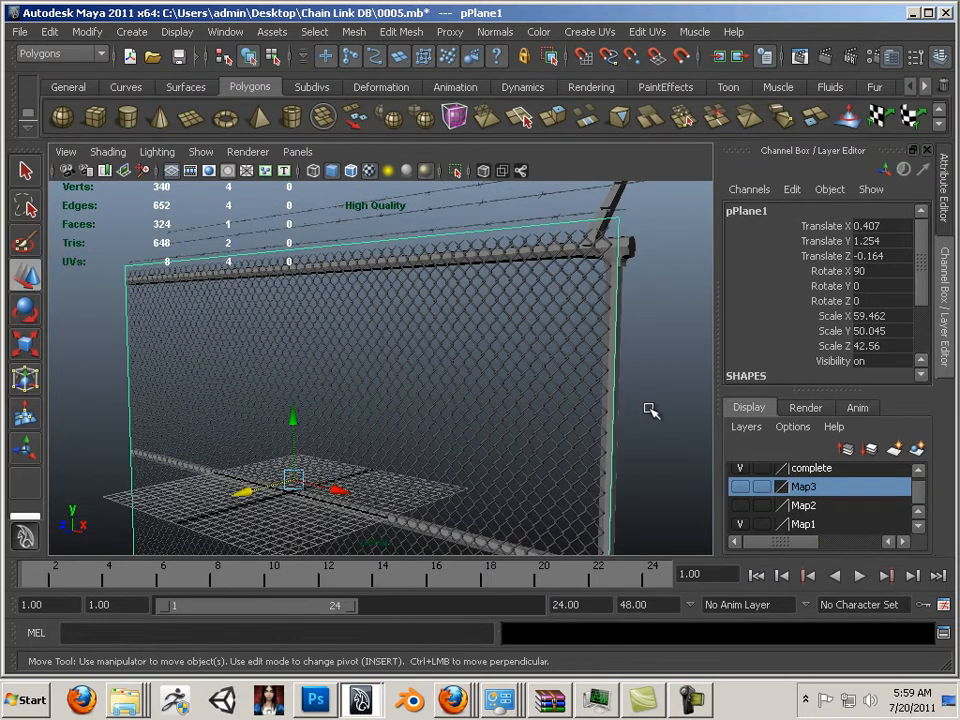
- Examine the chain-link mesh's fit against the posts and the top rail from both sides of the fence
{"action": "left_click_drag", "start_coordinate": [651, 410], "coordinate": [468, 415], "text": "alt"}
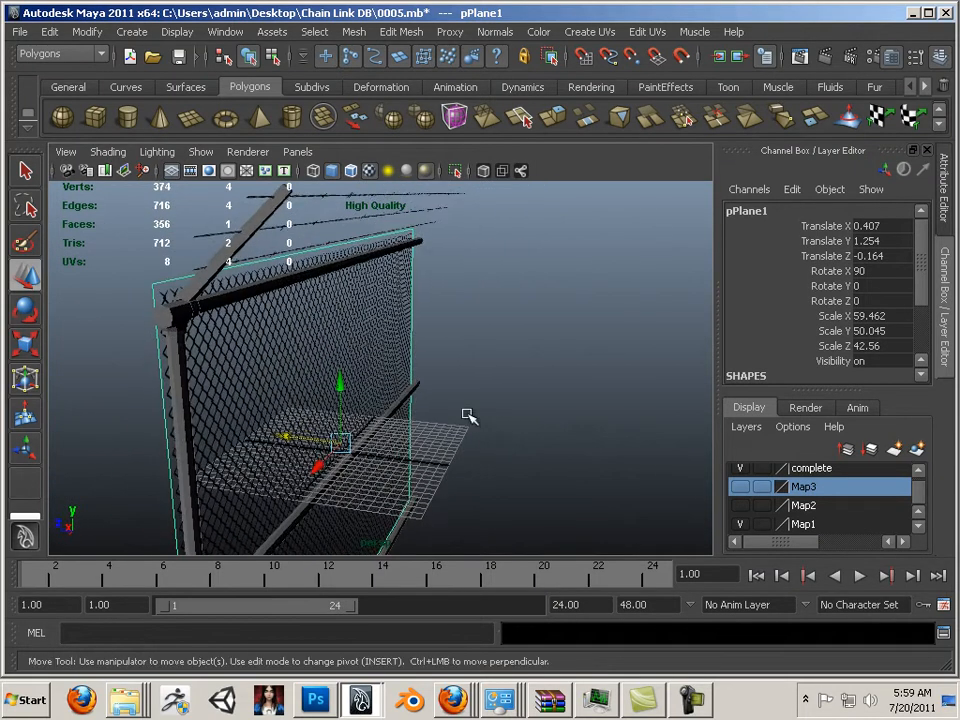
{"action": "left_click", "coordinate": [206, 311]}
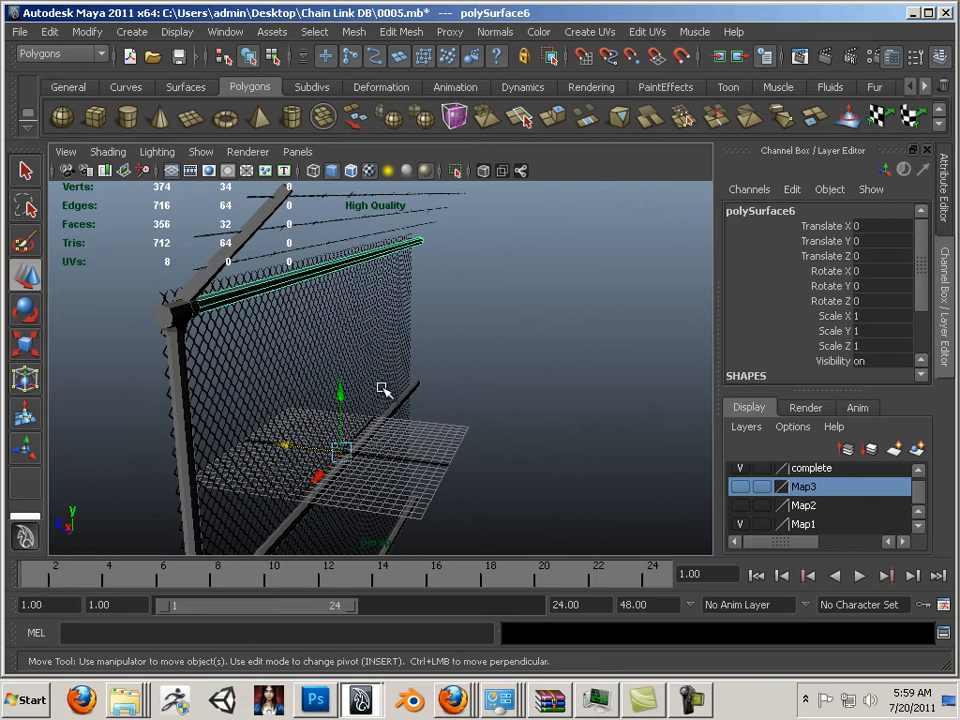
{"action": "middle_click_drag", "start_coordinate": [452, 417], "coordinate": [499, 403], "text": "alt"}
{"action": "scroll", "coordinate": [463, 394], "scroll_direction": "down", "scroll_amount": 1}
{"action": "left_click_drag", "start_coordinate": [463, 394], "coordinate": [354, 386], "text": "alt"}
{"action": "middle_click_drag", "start_coordinate": [374, 401], "coordinate": [423, 351], "text": "alt"}
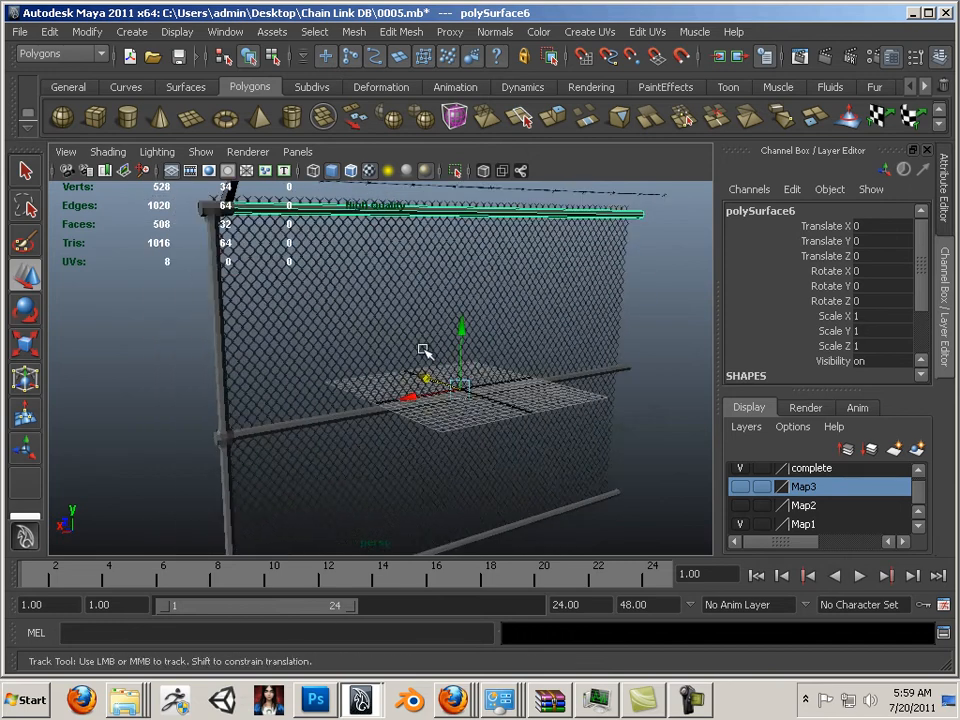
{"action": "left_click_drag", "start_coordinate": [424, 350], "coordinate": [602, 385], "text": "alt"}
{"action": "right_click_drag", "start_coordinate": [602, 385], "coordinate": [448, 366], "text": "alt"}
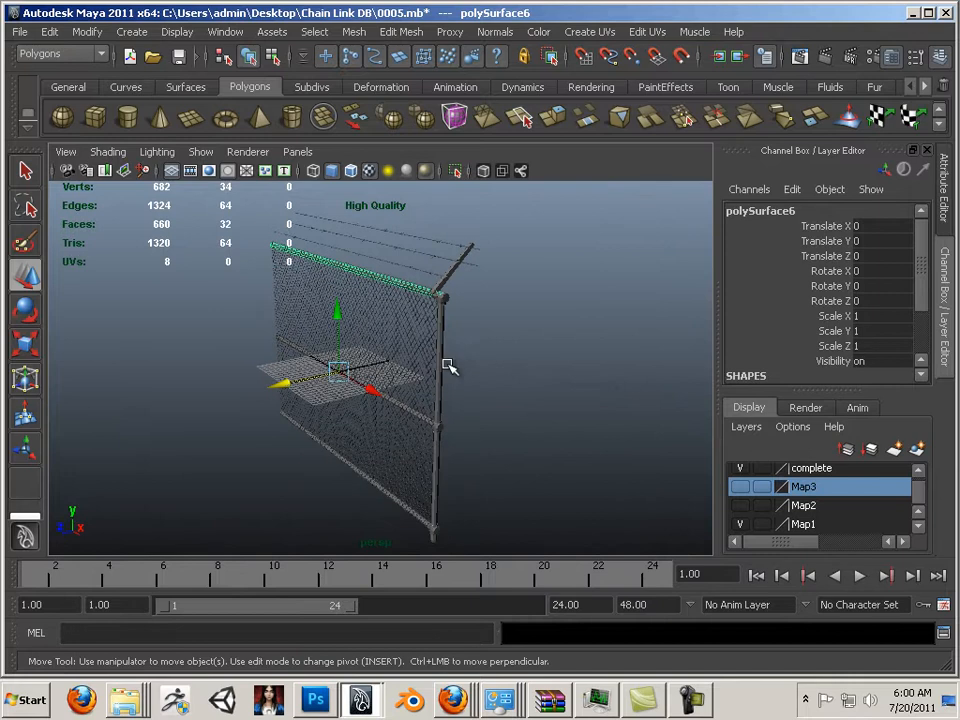
{"action": "left_click_drag", "start_coordinate": [498, 395], "coordinate": [556, 384], "text": "alt"}
{"action": "right_click_drag", "start_coordinate": [556, 384], "coordinate": [565, 382], "text": "alt"}
{"action": "right_click_drag", "start_coordinate": [543, 377], "coordinate": [518, 381], "text": "alt"}
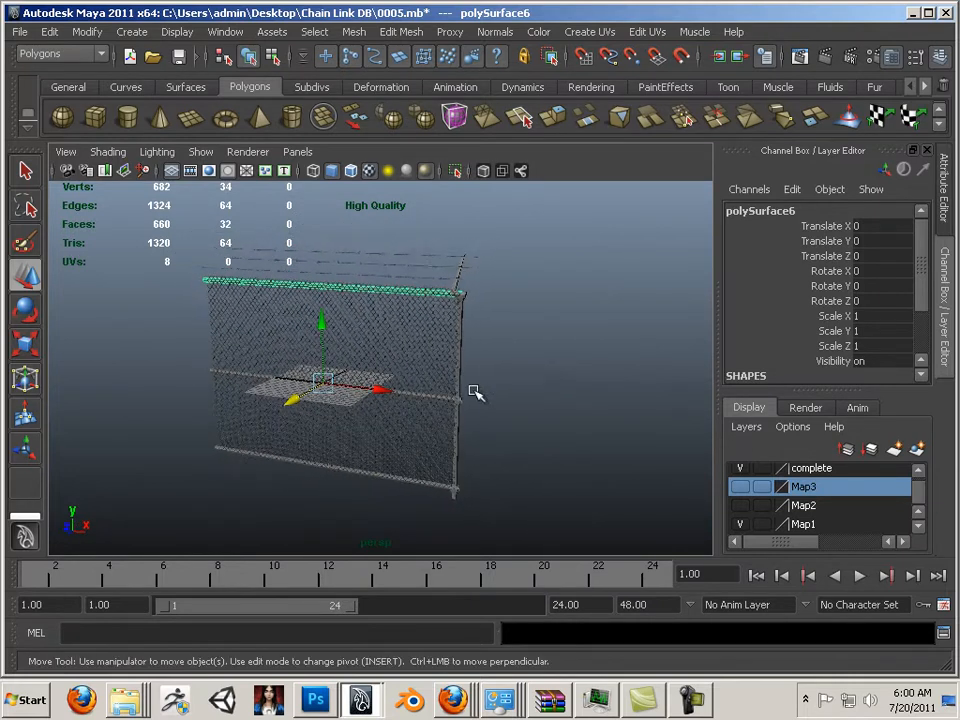
{"action": "left_click_drag", "start_coordinate": [322, 476], "coordinate": [370, 446], "text": "alt"}
- Select all parts of the fence and create a new display layer above the complete layer
{"action": "left_click_drag", "start_coordinate": [558, 220], "coordinate": [82, 534]}
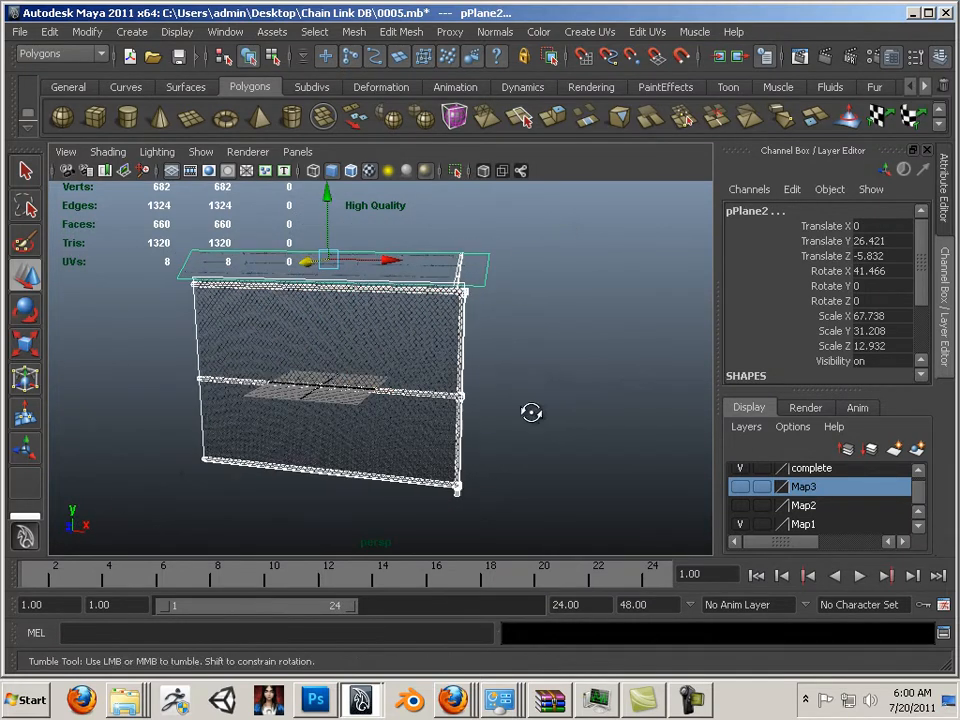
{"action": "left_click_drag", "start_coordinate": [531, 411], "coordinate": [461, 441], "text": "alt"}
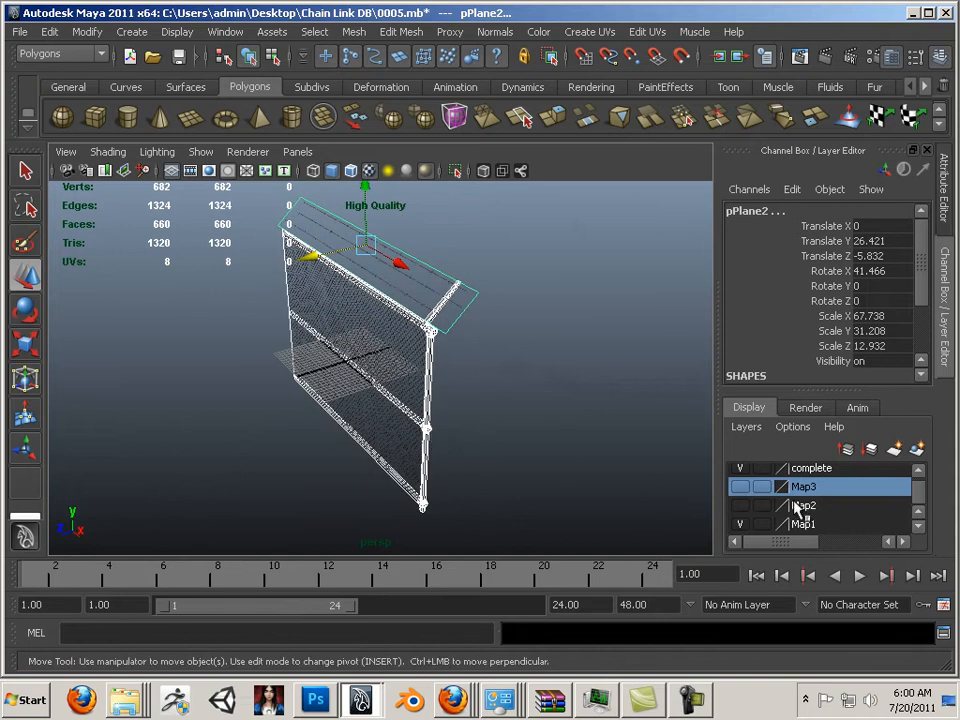
{"action": "scroll", "coordinate": [800, 506], "scroll_direction": "up", "scroll_amount": 1}
{"action": "left_click", "coordinate": [862, 477]}
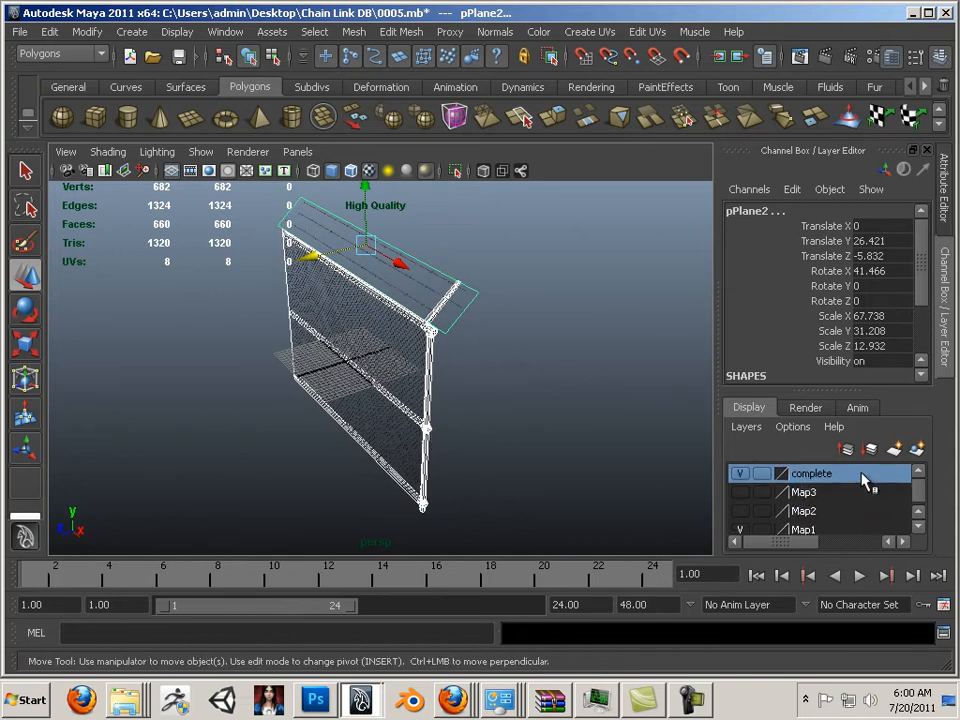
{"action": "left_click", "coordinate": [895, 450]}
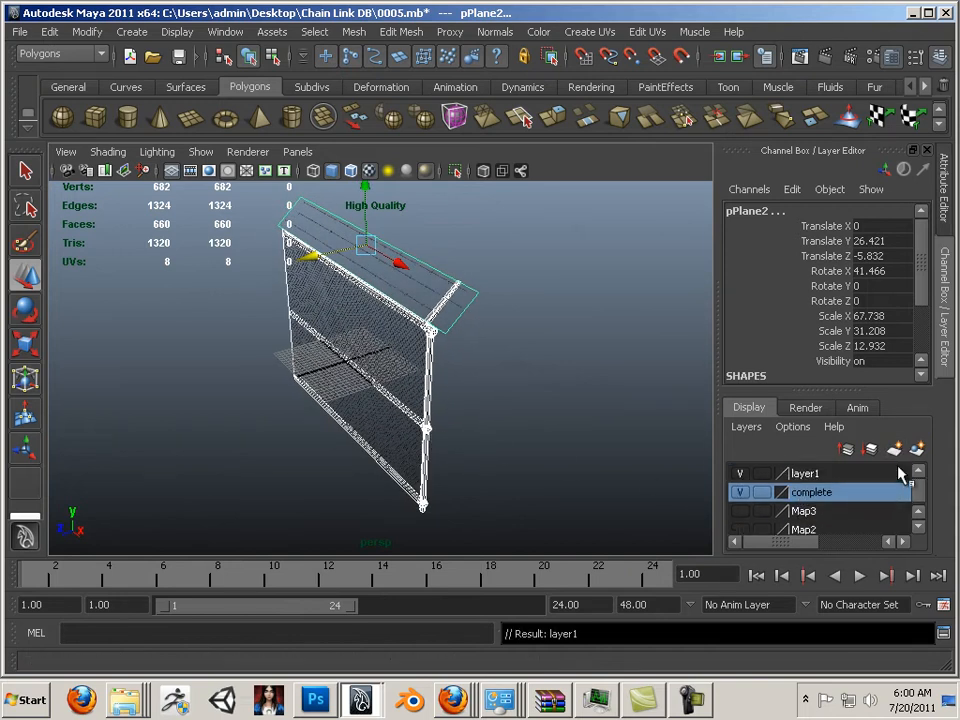
- Rename the new display layer as template
{"action": "double_click", "coordinate": [848, 476]}
{"action": "key", "text": "BackSpace"}
{"action": "key", "text": "BackSpace"}
{"action": "key", "text": "BackSpace"}
{"action": "key", "text": "BackSpace"}
{"action": "key", "text": "BackSpace"}
{"action": "key", "text": "BackSpace"}
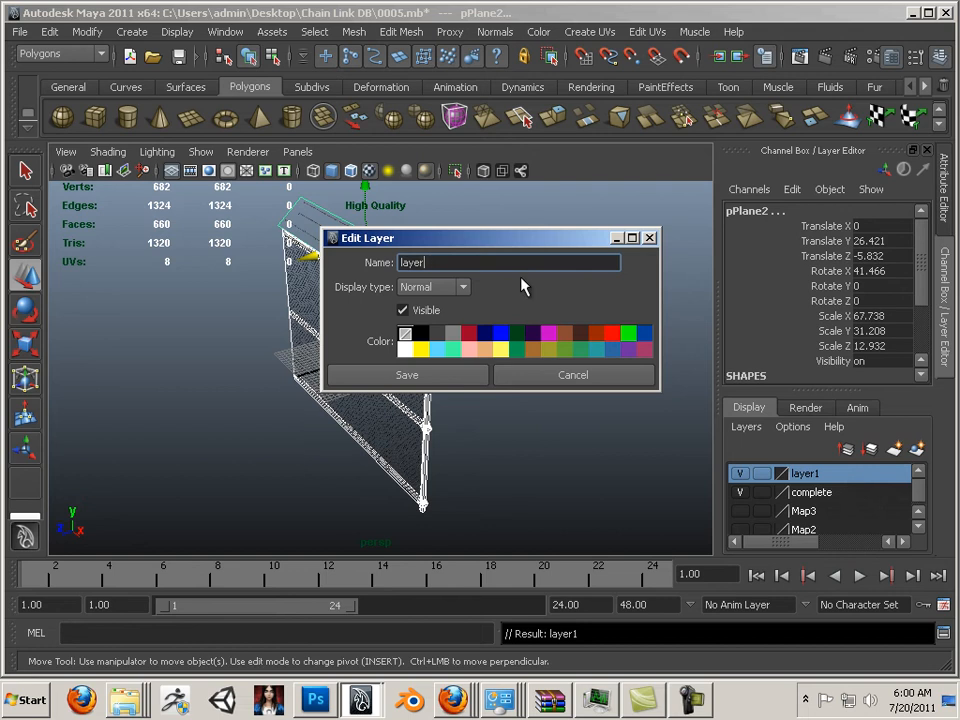
{"action": "type", "text": "template"}
{"action": "left_click", "coordinate": [427, 376]}
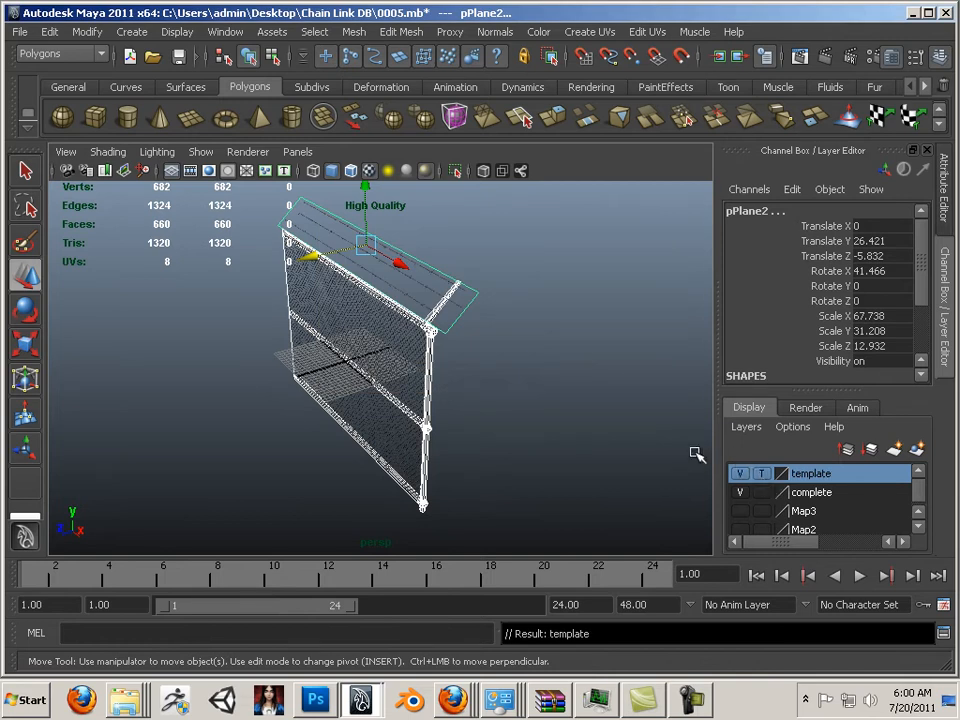
- Return the template layer to its normal display type and add the selected fence parts to it
{"action": "left_click", "coordinate": [761, 474]}
{"action": "left_click", "coordinate": [763, 474]}
{"action": "right_click", "coordinate": [812, 477]}
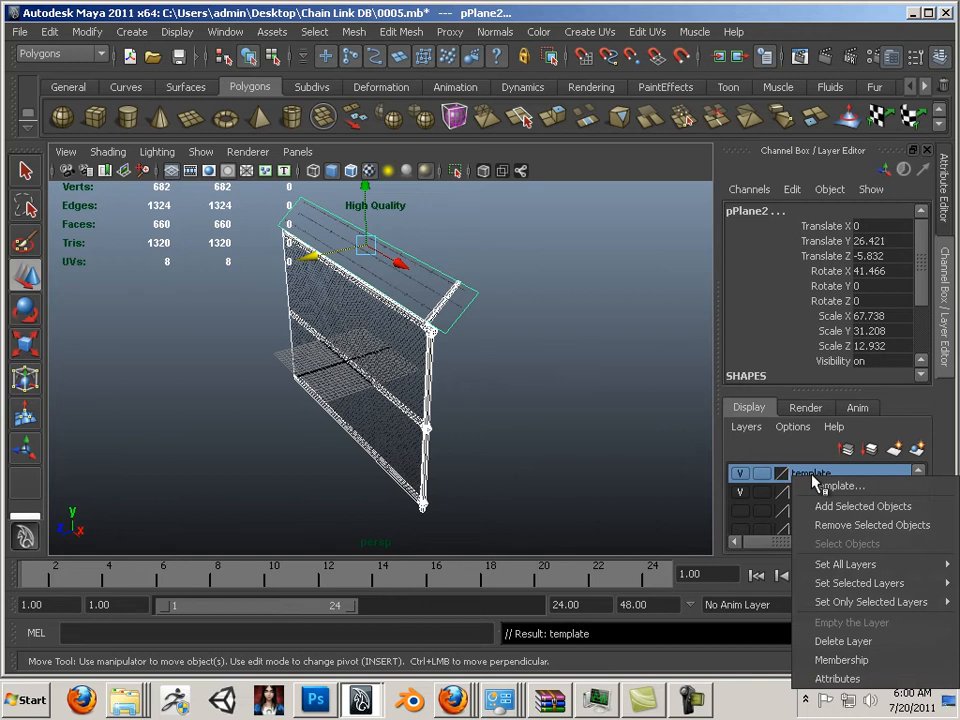
{"action": "left_click", "coordinate": [823, 507]}
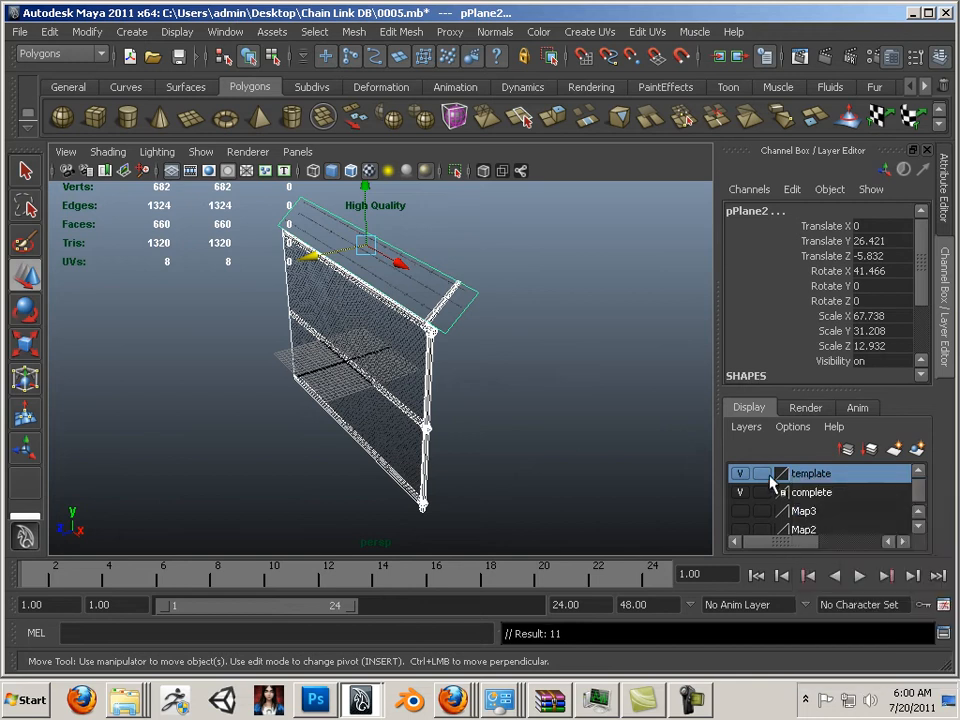
- Cycle the template layer through the template and reference display types, ending on normal
{"action": "left_click", "coordinate": [766, 475]}
{"action": "left_click_drag", "start_coordinate": [524, 424], "coordinate": [566, 365], "text": "alt"}
{"action": "left_click", "coordinate": [766, 475]}
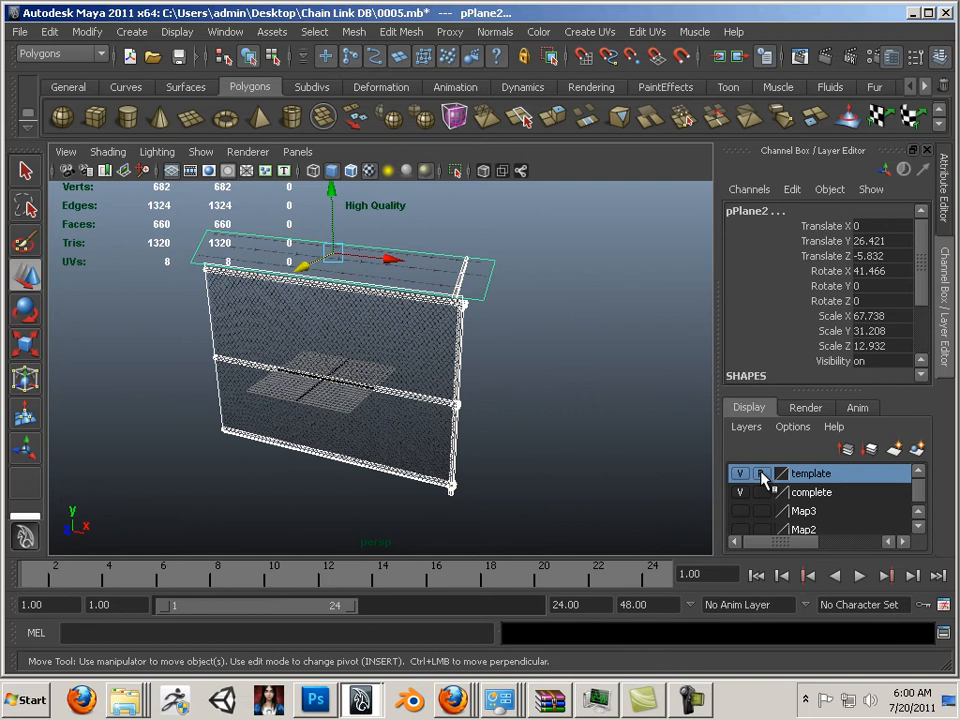
{"action": "right_click_drag", "start_coordinate": [668, 436], "coordinate": [579, 399], "text": "alt"}
{"action": "left_click_drag", "start_coordinate": [579, 399], "coordinate": [531, 403], "text": "alt"}
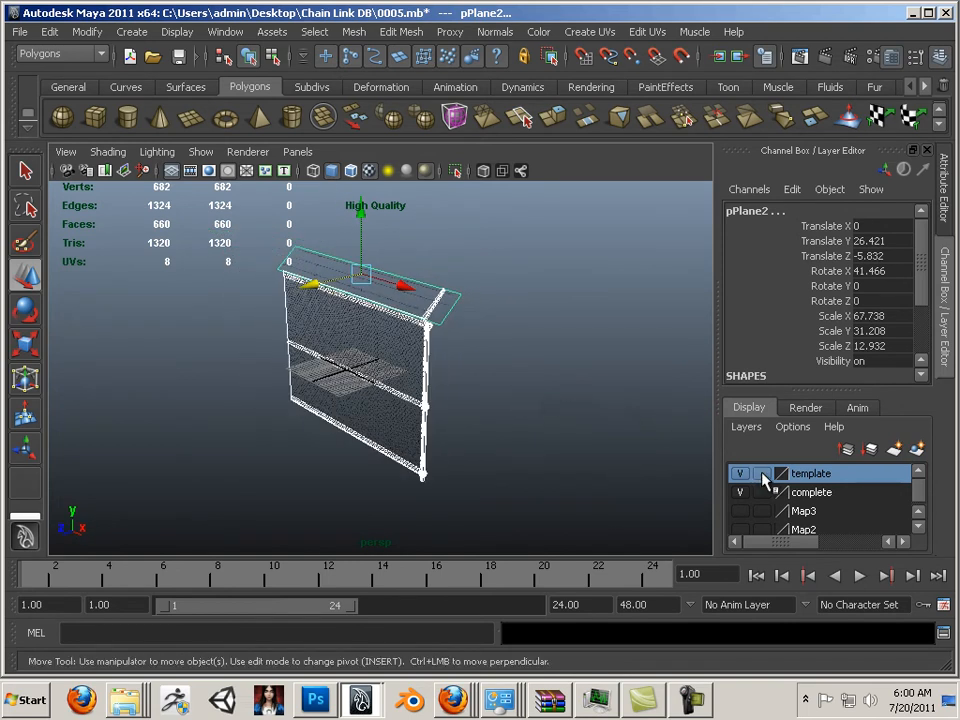
{"action": "left_click", "coordinate": [763, 475]}
{"action": "left_click", "coordinate": [762, 476]}
- Select the fence's middle rail and its joint on the post, leaving the bottom rail out of the selection
{"action": "middle_click_drag", "start_coordinate": [598, 438], "coordinate": [582, 409], "text": "alt"}
{"action": "left_click_drag", "start_coordinate": [582, 409], "coordinate": [458, 388], "text": "alt"}
{"action": "right_click_drag", "start_coordinate": [458, 390], "coordinate": [652, 446], "text": "alt"}
{"action": "left_click_drag", "start_coordinate": [652, 446], "coordinate": [446, 427], "text": "alt"}
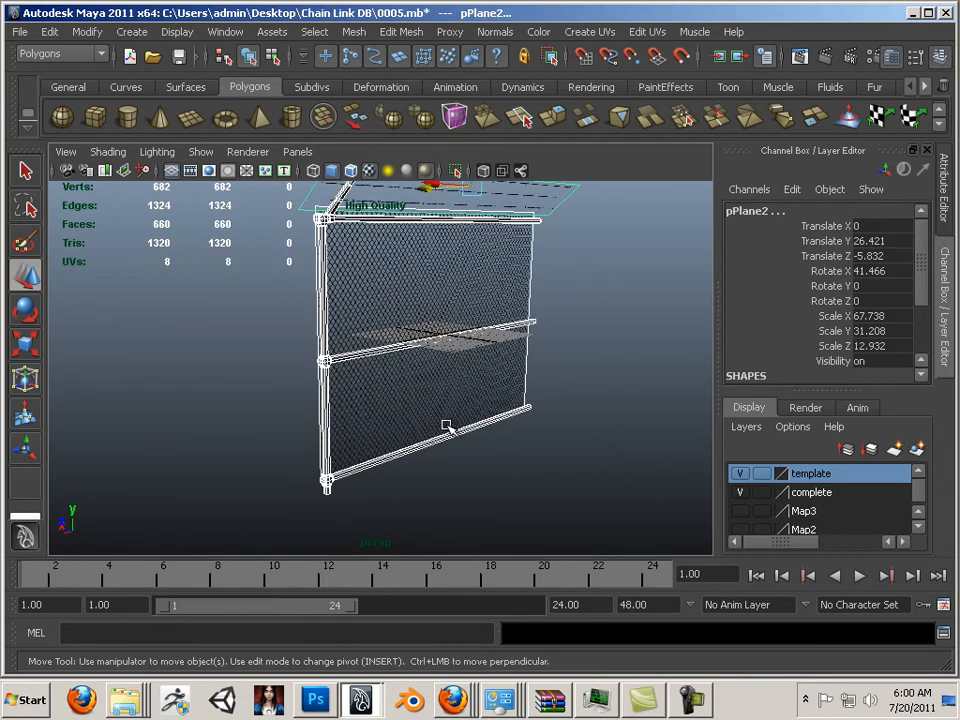
{"action": "left_click", "coordinate": [436, 450]}
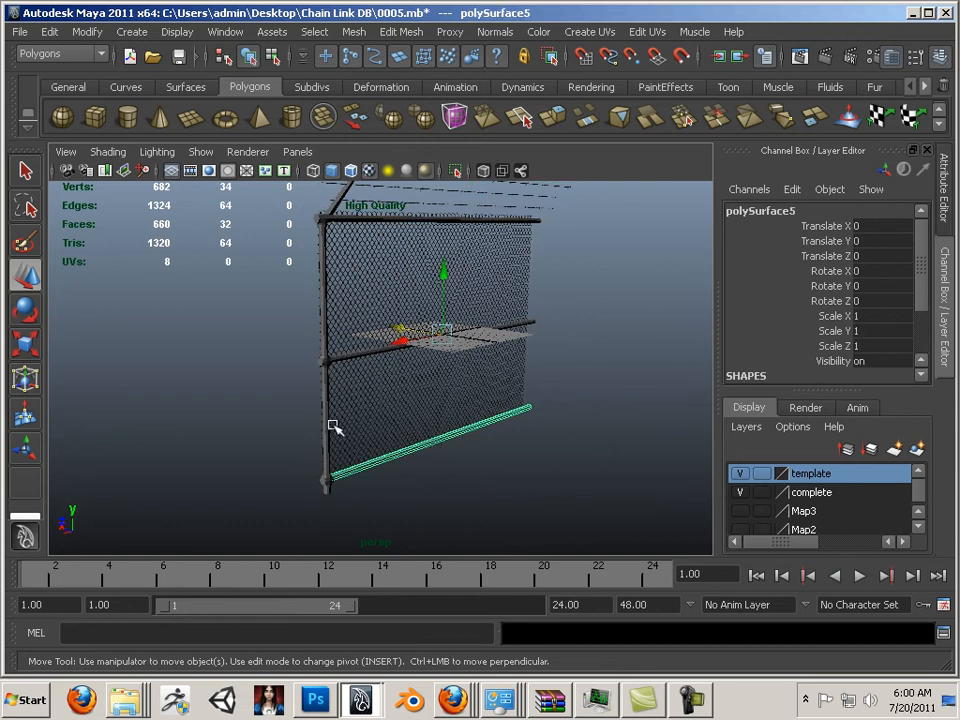
{"action": "left_click_drag", "start_coordinate": [382, 403], "coordinate": [349, 400], "text": "alt"}
{"action": "right_click_drag", "start_coordinate": [349, 400], "coordinate": [497, 471], "text": "alt"}
{"action": "middle_click_drag", "start_coordinate": [451, 429], "coordinate": [541, 384], "text": "alt"}
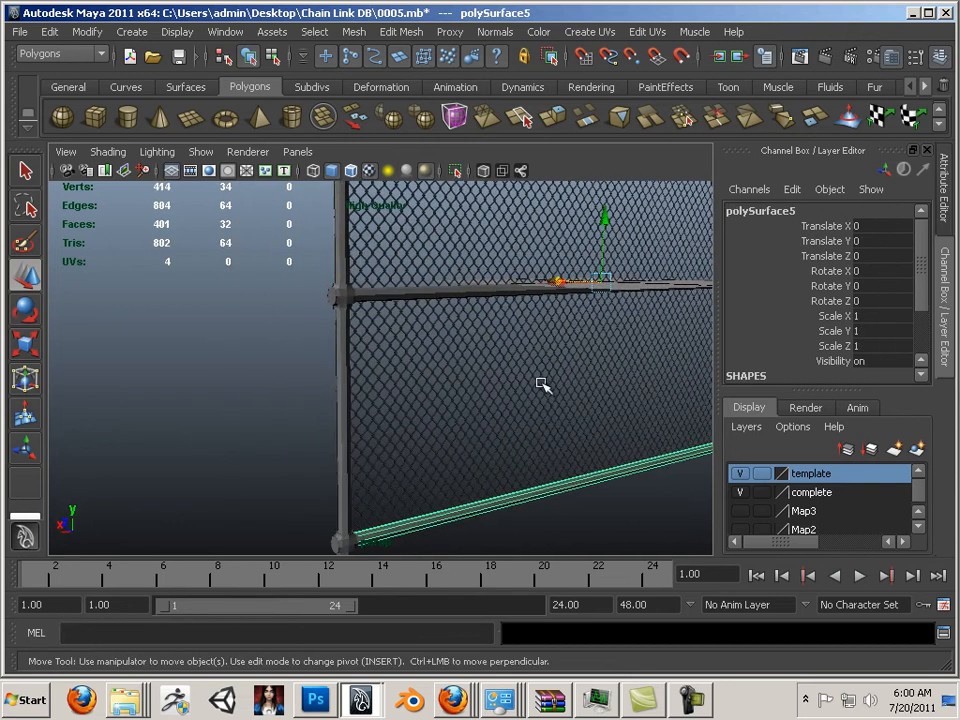
{"action": "left_click", "coordinate": [436, 298], "text": "shift"}
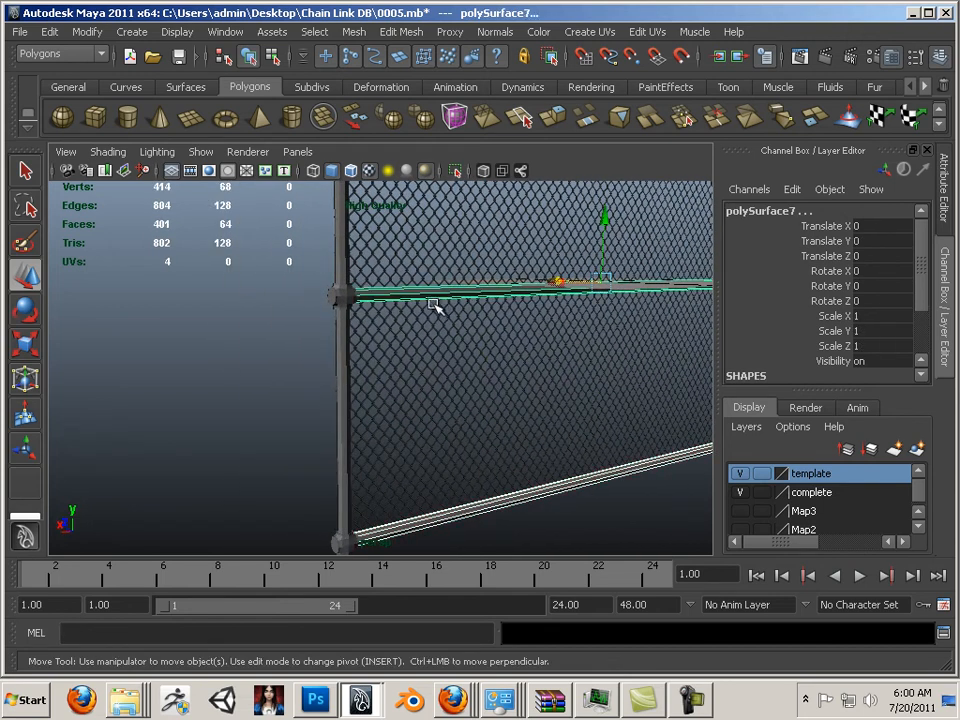
{"action": "left_click", "coordinate": [345, 303], "text": "shift"}
{"action": "mouse_move", "coordinate": [414, 321]}
{"action": "left_mouse_down", "text": "alt"}
{"action": "mouse_move", "coordinate": [405, 349]}
{"action": "mouse_move", "coordinate": [411, 454]}
{"action": "mouse_move", "coordinate": [420, 345]}
{"action": "left_mouse_up", "text": "alt"}
{"action": "left_click", "coordinate": [508, 522], "text": "shift"}
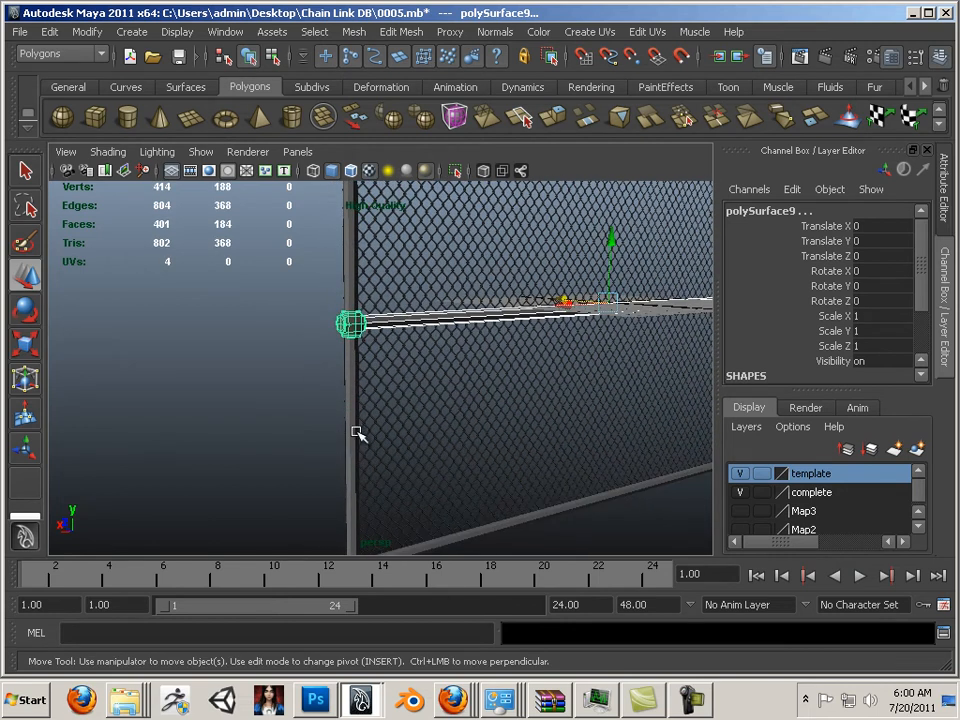
- Add the vertical post, its top cap and the angled arm to the selection
{"action": "left_click", "coordinate": [352, 430], "text": "shift"}
{"action": "left_click_drag", "start_coordinate": [352, 430], "coordinate": [340, 265], "text": "alt"}
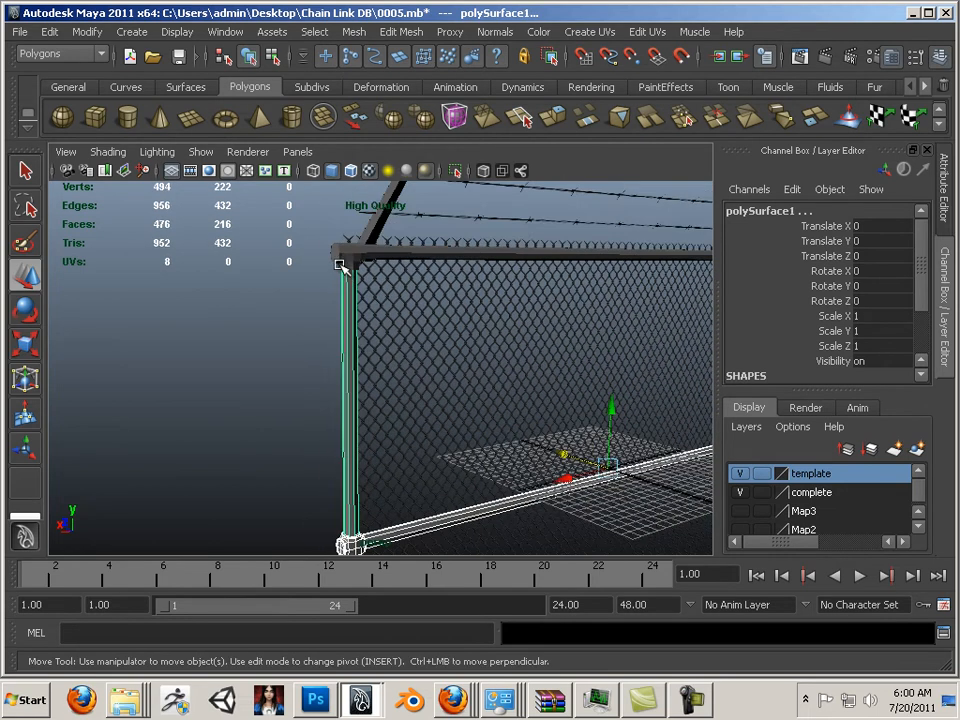
{"action": "left_click", "coordinate": [347, 256], "text": "shift"}
{"action": "left_click", "coordinate": [376, 224], "text": "shift"}
{"action": "right_click_drag", "start_coordinate": [579, 330], "coordinate": [455, 337], "text": "alt"}
{"action": "middle_click_drag", "start_coordinate": [455, 337], "coordinate": [404, 256], "text": "alt"}
{"action": "left_click_drag", "start_coordinate": [404, 256], "coordinate": [410, 274], "text": "alt"}
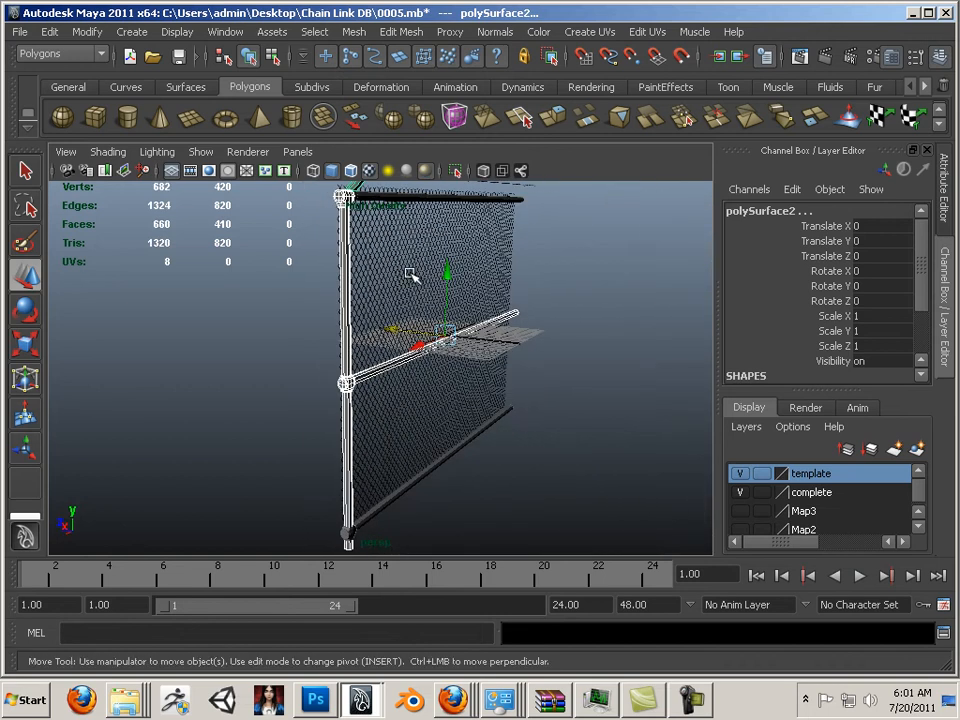
- Duplicate the selected post, joint, cap, arm and middle rail and move the copies away from the fence to about Translate Z -33.747
{"action": "key", "text": "ctrl+d"}
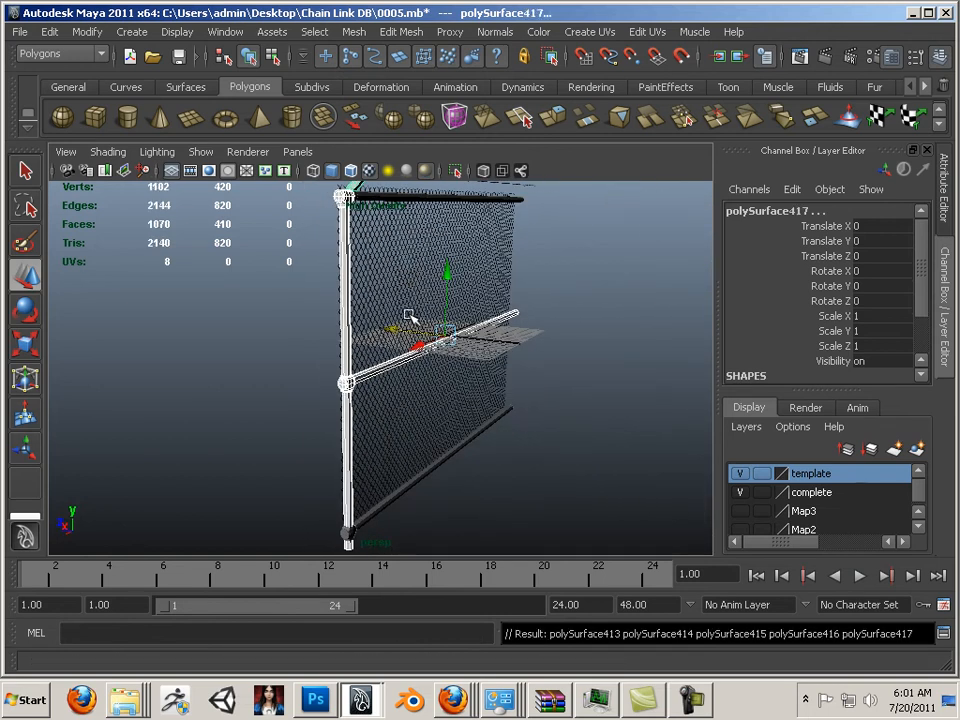
{"action": "left_click_drag", "start_coordinate": [411, 322], "coordinate": [528, 343]}
{"action": "middle_click_drag", "start_coordinate": [528, 343], "coordinate": [465, 317], "text": "alt"}
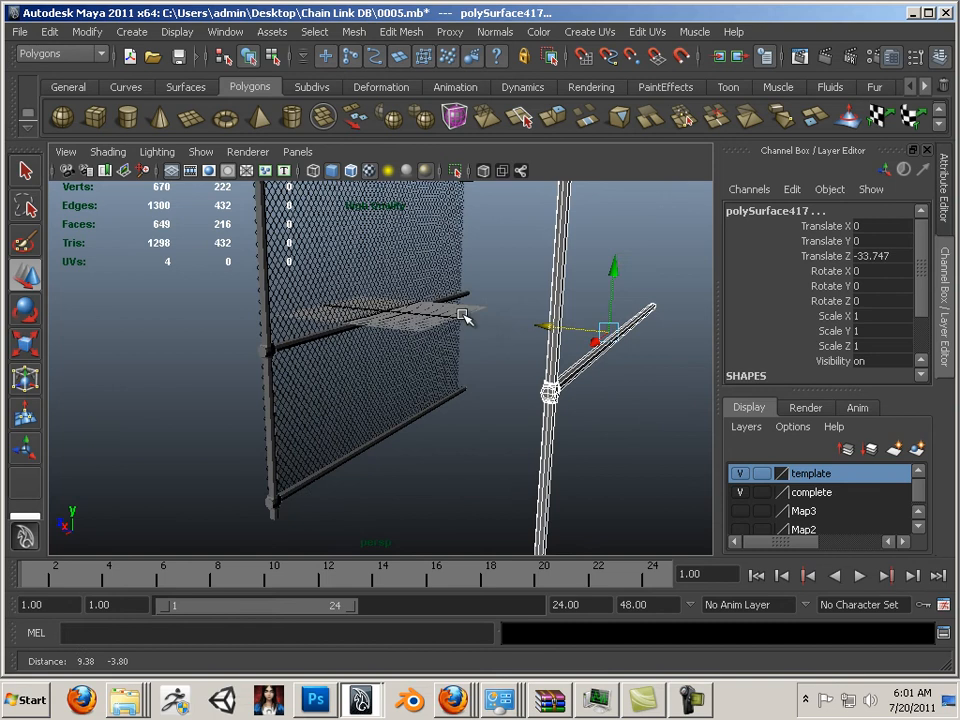
{"action": "right_click_drag", "start_coordinate": [465, 317], "coordinate": [399, 297], "text": "alt"}
{"action": "mouse_move", "coordinate": [394, 302]}
{"action": "left_mouse_down", "text": "alt"}
{"action": "mouse_move", "coordinate": [344, 305]}
{"action": "mouse_move", "coordinate": [375, 302]}
{"action": "left_mouse_up", "text": "alt"}
{"action": "right_click_drag", "start_coordinate": [375, 302], "coordinate": [410, 312], "text": "alt"}
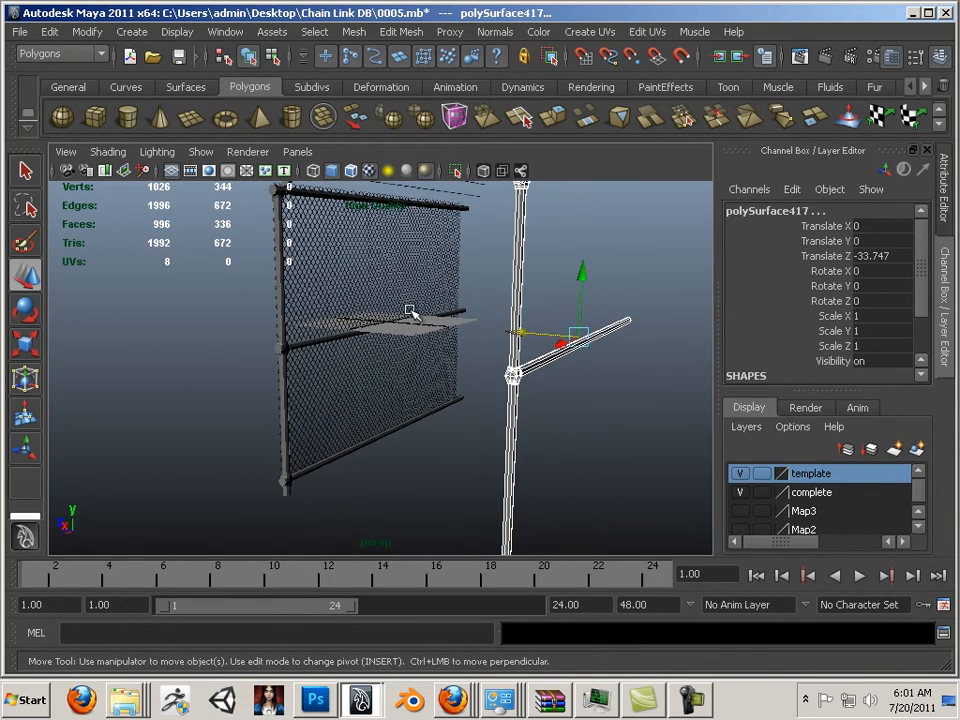
- Add the selected duplicated fence parts to the Map1 layer and toggle that layer's visibility off and on to check it
{"action": "left_click", "coordinate": [920, 506]}
{"action": "left_click_drag", "start_coordinate": [919, 498], "coordinate": [919, 498]}
{"action": "left_click", "coordinate": [857, 524]}
{"action": "right_click", "coordinate": [855, 524]}
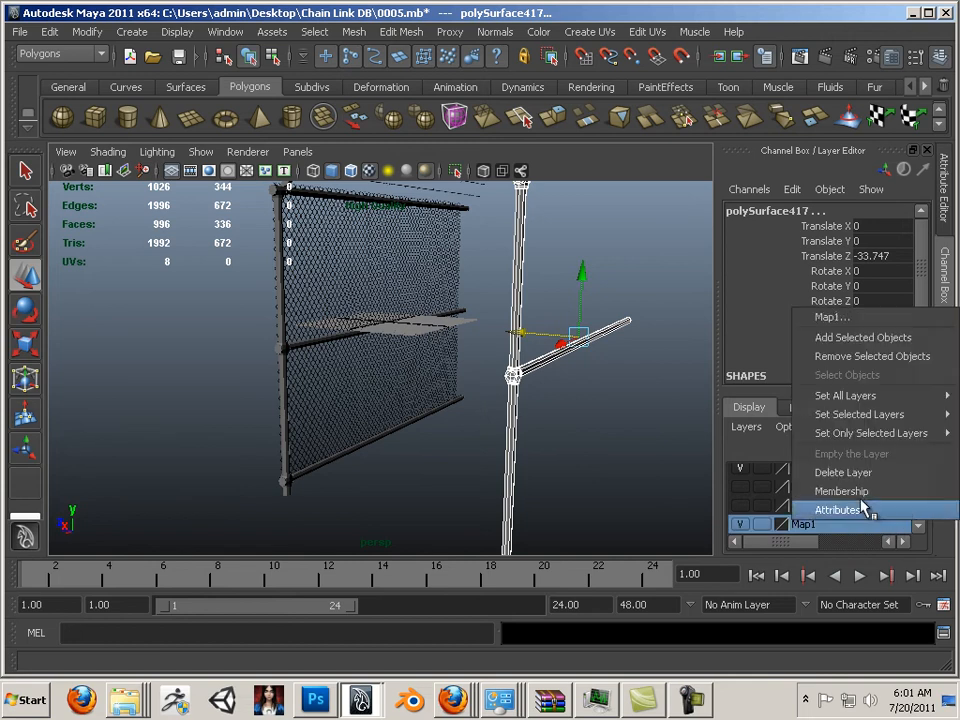
{"action": "left_click", "coordinate": [850, 357]}
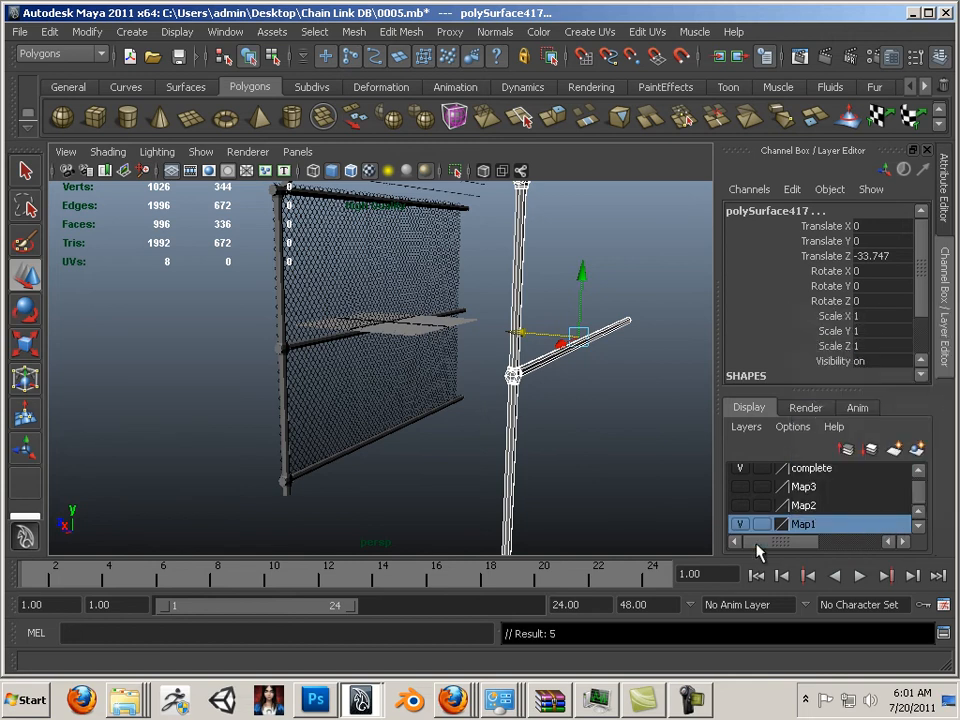
{"action": "left_click", "coordinate": [740, 524]}
{"action": "left_click", "coordinate": [740, 524]}
- Hide the template and complete layers, and toggle Map1's visibility off and on to check its contents
{"action": "left_click_drag", "start_coordinate": [917, 514], "coordinate": [918, 491]}
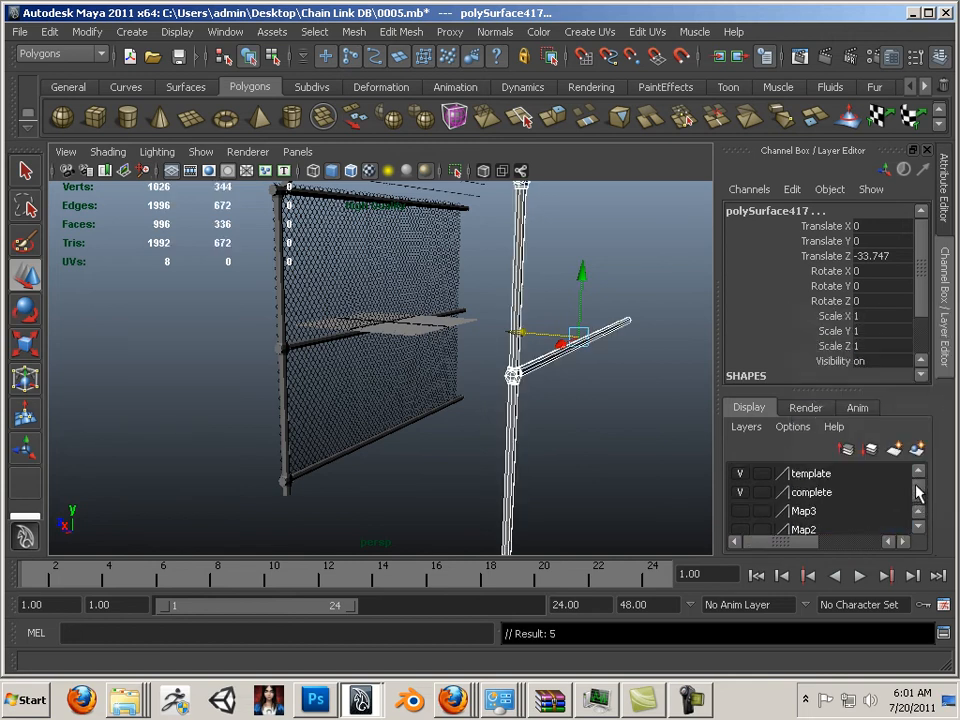
{"action": "left_click", "coordinate": [760, 473]}
{"action": "left_click", "coordinate": [760, 473]}
{"action": "left_click", "coordinate": [740, 474]}
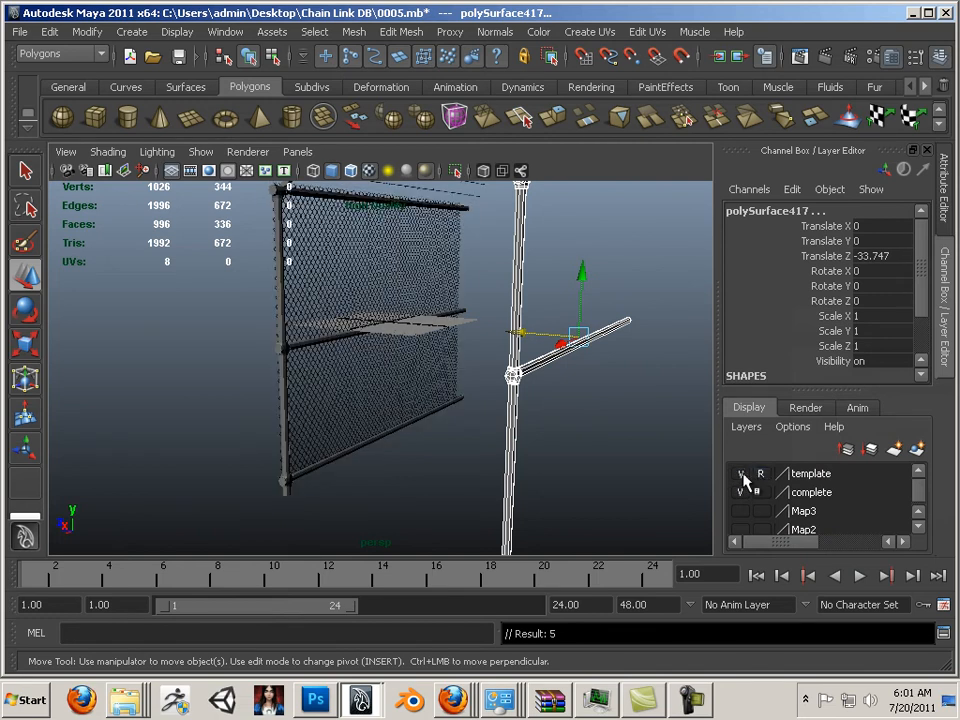
{"action": "left_click", "coordinate": [740, 492]}
{"action": "left_click", "coordinate": [758, 475]}
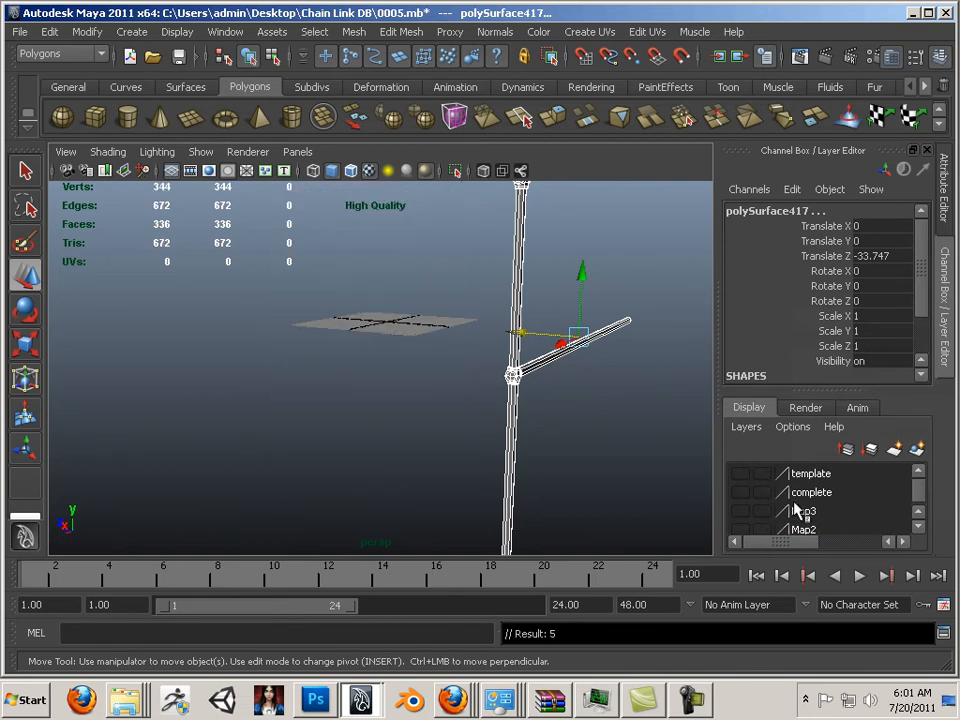
{"action": "left_click", "coordinate": [921, 493]}
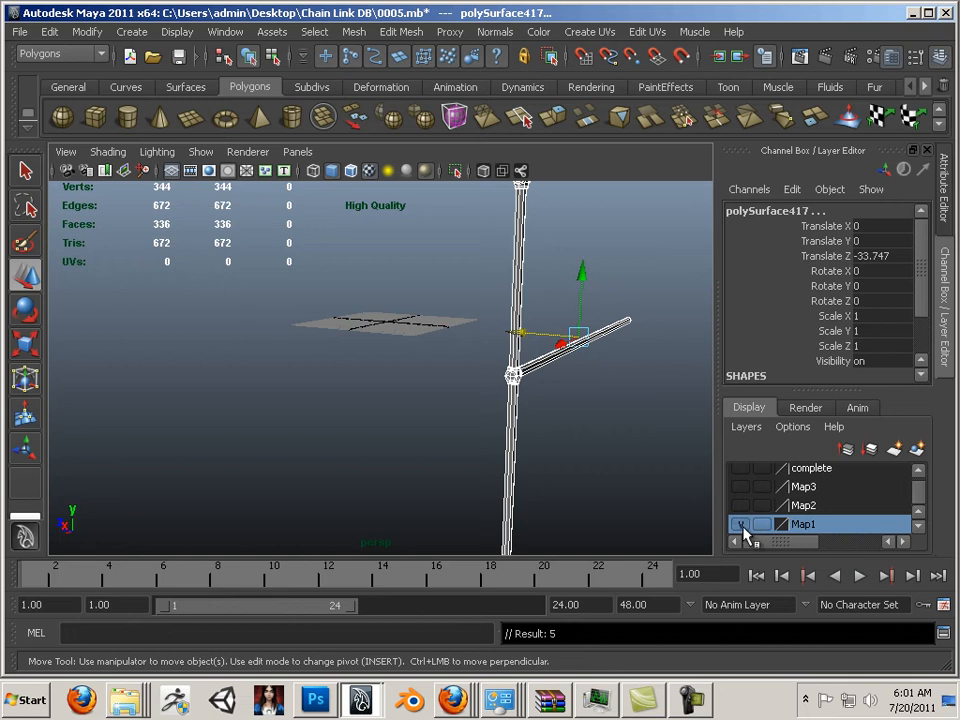
{"action": "left_click", "coordinate": [740, 524]}
{"action": "left_click", "coordinate": [740, 524]}
- Move the duplicated parts back toward the grid along Z, to about Translate Z 1.646
{"action": "left_click_drag", "start_coordinate": [525, 333], "coordinate": [340, 316]}
{"action": "left_click_drag", "start_coordinate": [303, 361], "coordinate": [458, 425], "text": "alt"}
{"action": "right_click_drag", "start_coordinate": [458, 425], "coordinate": [673, 491], "text": "alt"}
{"action": "middle_click_drag", "start_coordinate": [607, 446], "coordinate": [622, 542], "text": "alt"}
{"action": "right_click_drag", "start_coordinate": [618, 535], "coordinate": [455, 430], "text": "alt"}
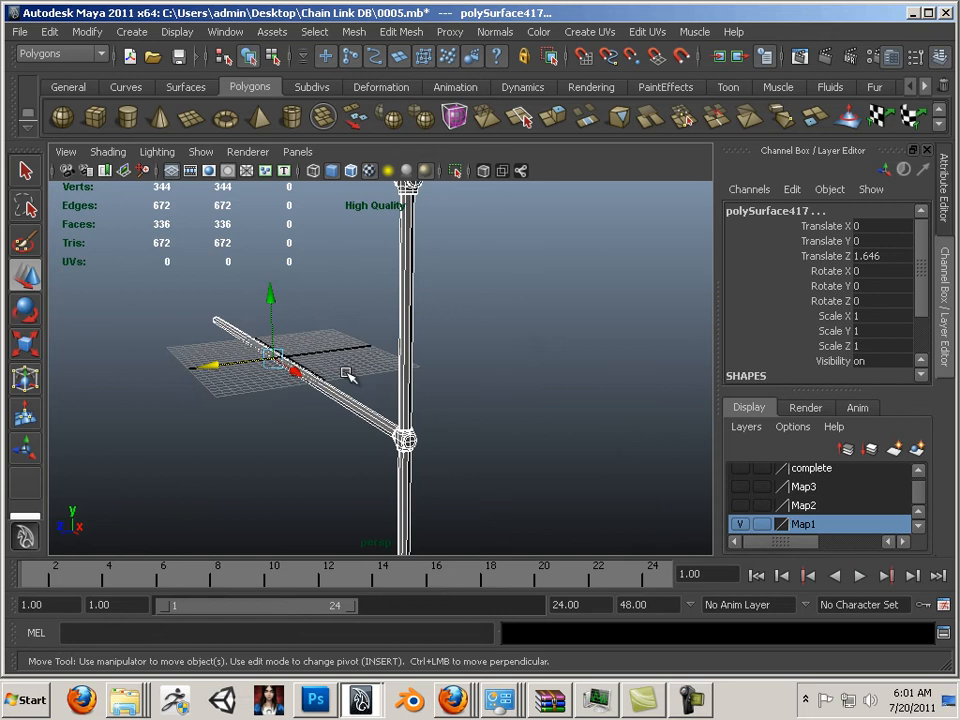
- Select the copied vertical post and move it along Z, clear of the other parts
{"action": "left_click", "coordinate": [392, 347]}
{"action": "left_click", "coordinate": [405, 356]}
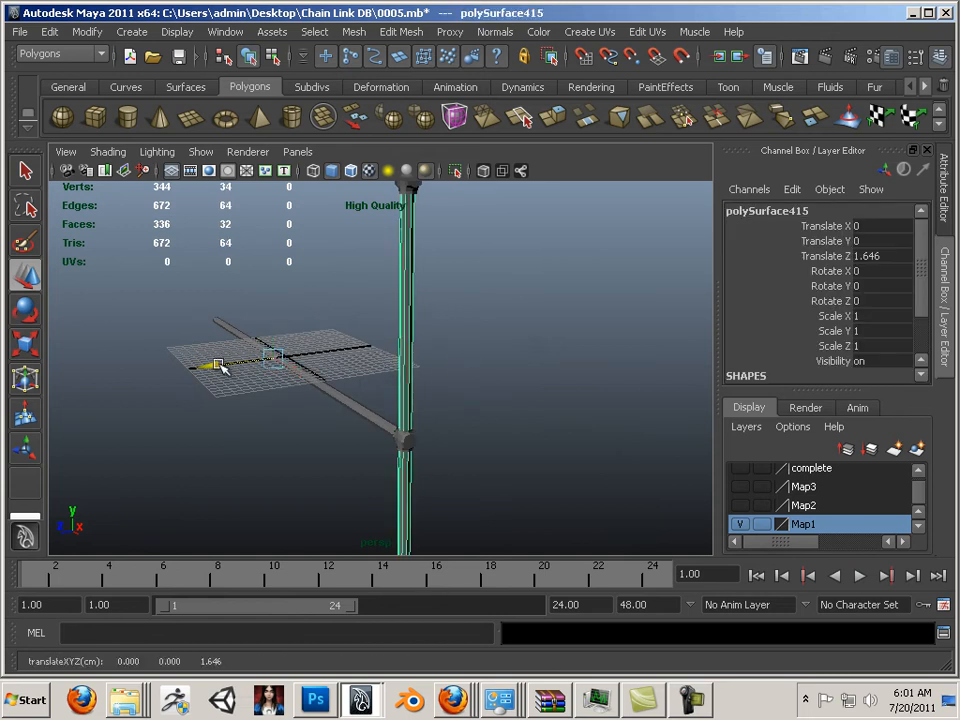
{"action": "left_click_drag", "start_coordinate": [219, 365], "coordinate": [305, 353]}
{"action": "middle_click_drag", "start_coordinate": [428, 335], "coordinate": [424, 396], "text": "alt"}
- Move the copied top cap along Z to about Translate Z 8.402, away from the arm
{"action": "left_click", "coordinate": [400, 288]}
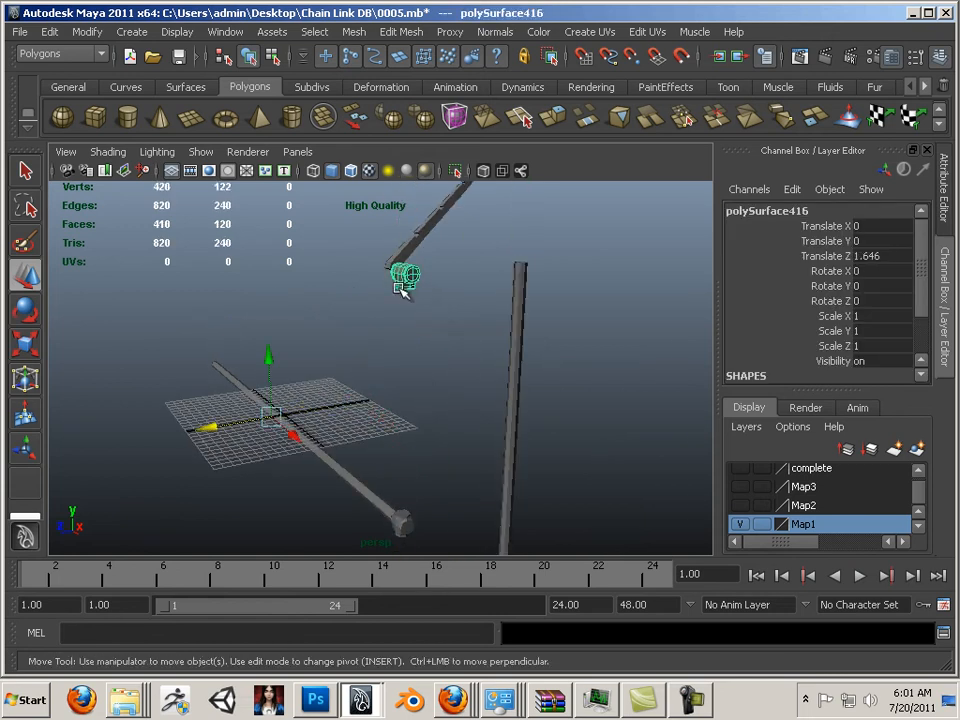
{"action": "left_click_drag", "start_coordinate": [230, 418], "coordinate": [176, 424]}
{"action": "middle_click_drag", "start_coordinate": [368, 327], "coordinate": [373, 381], "text": "alt"}
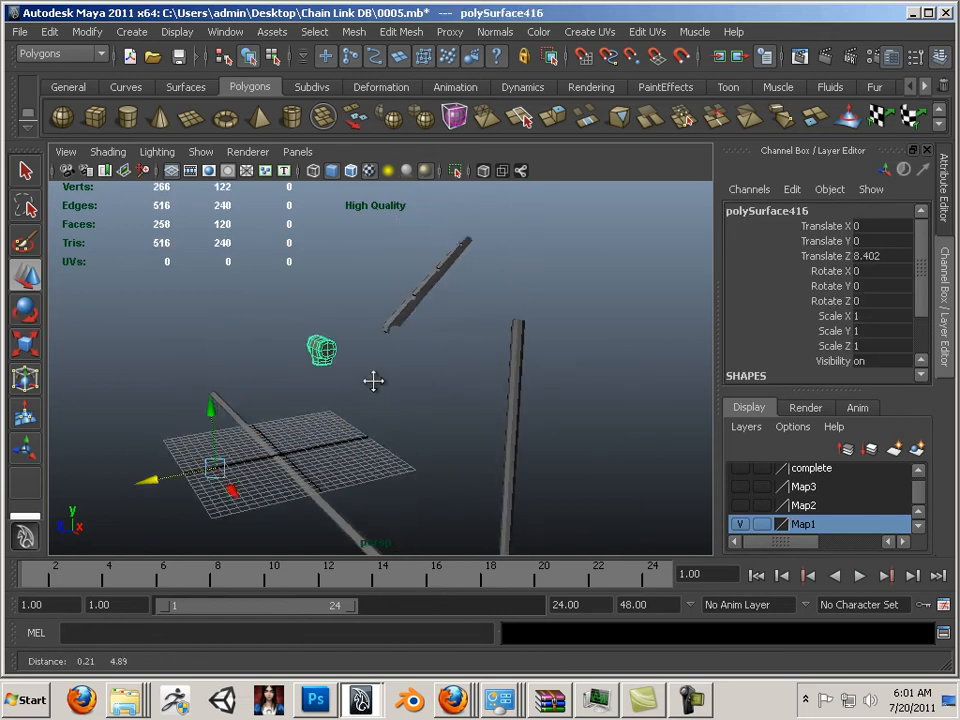
- Select the copied angled arm and show the template layer again for comparison with the full fence
{"action": "right_click_drag", "start_coordinate": [373, 381], "coordinate": [519, 390], "text": "alt"}
{"action": "left_click", "coordinate": [412, 274]}
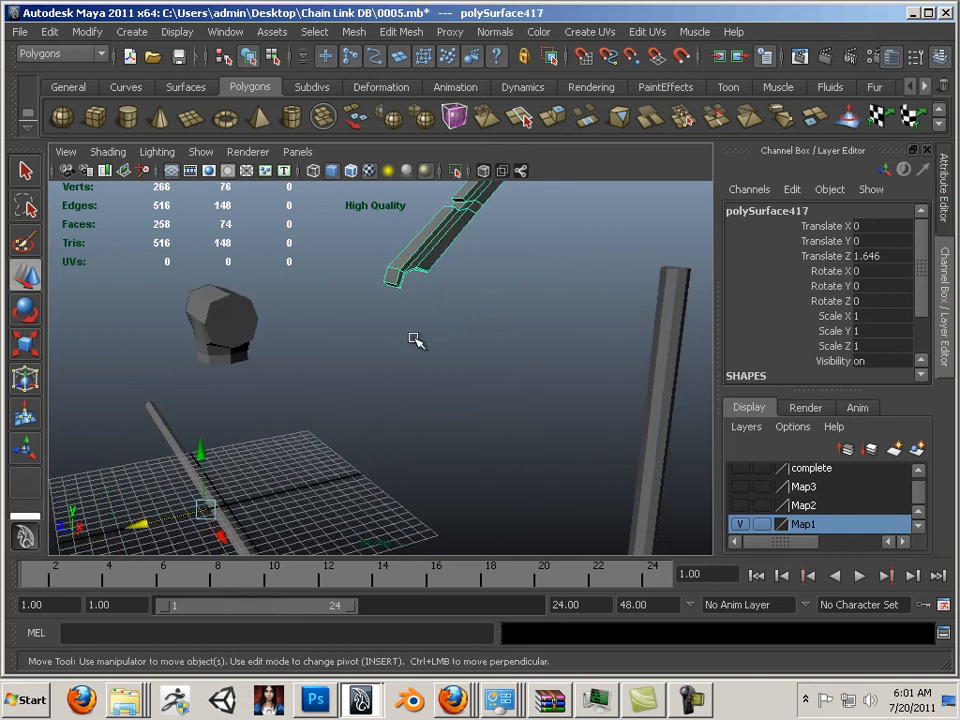
{"action": "left_click_drag", "start_coordinate": [412, 340], "coordinate": [388, 276], "text": "alt"}
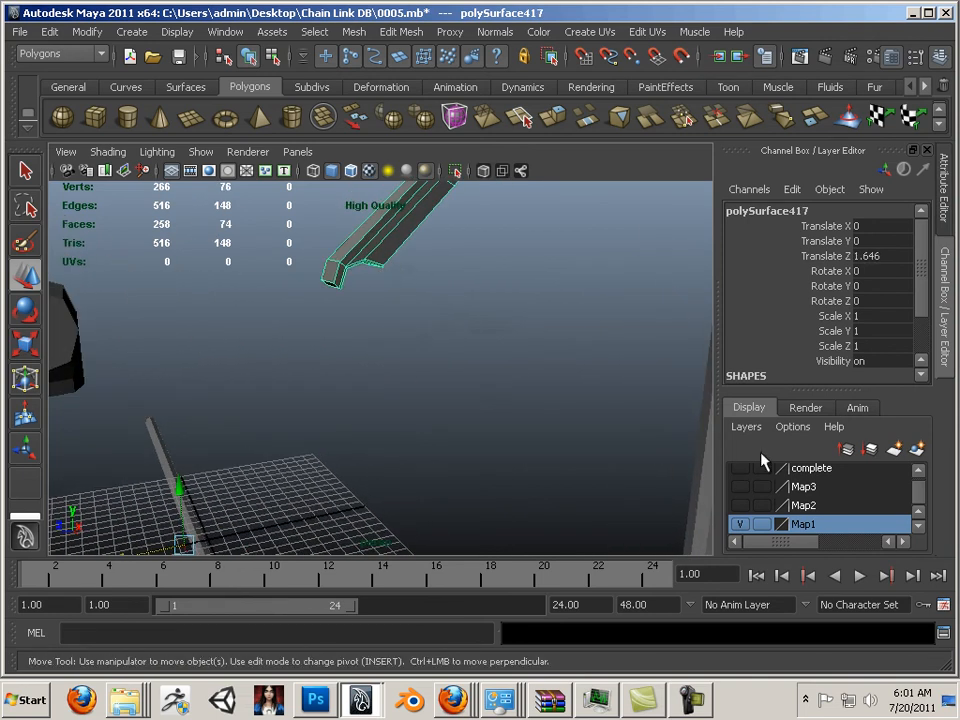
{"action": "left_click", "coordinate": [918, 470]}
{"action": "left_click", "coordinate": [740, 474]}
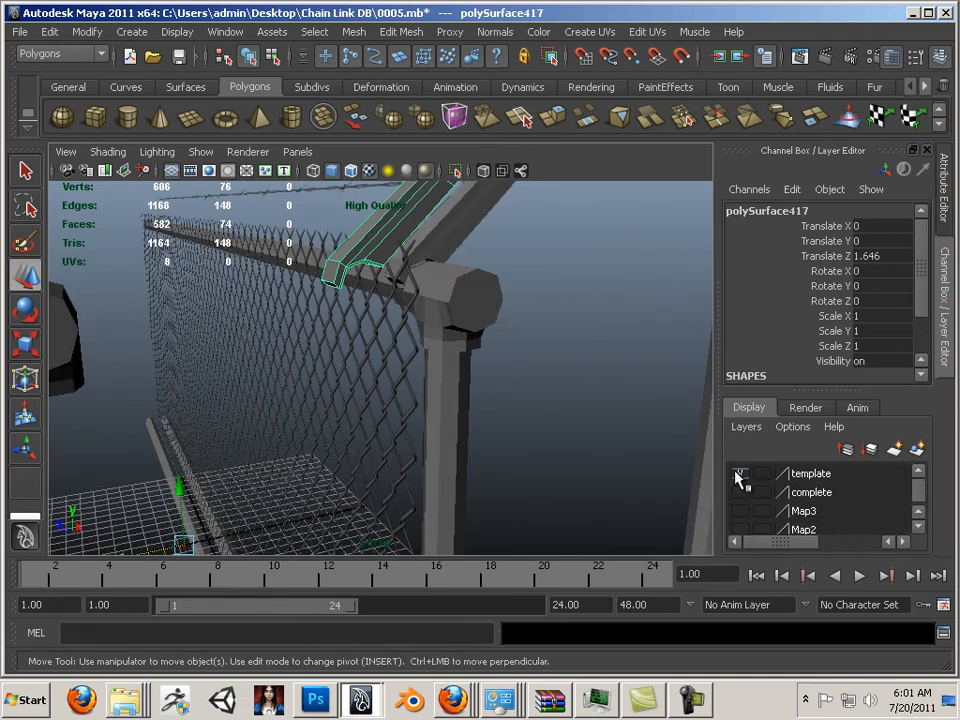
- Examine the joint at the top of the template fence's post, where the cap, arm and top rail meet
{"action": "right_click_drag", "start_coordinate": [542, 349], "coordinate": [534, 392], "text": "alt"}
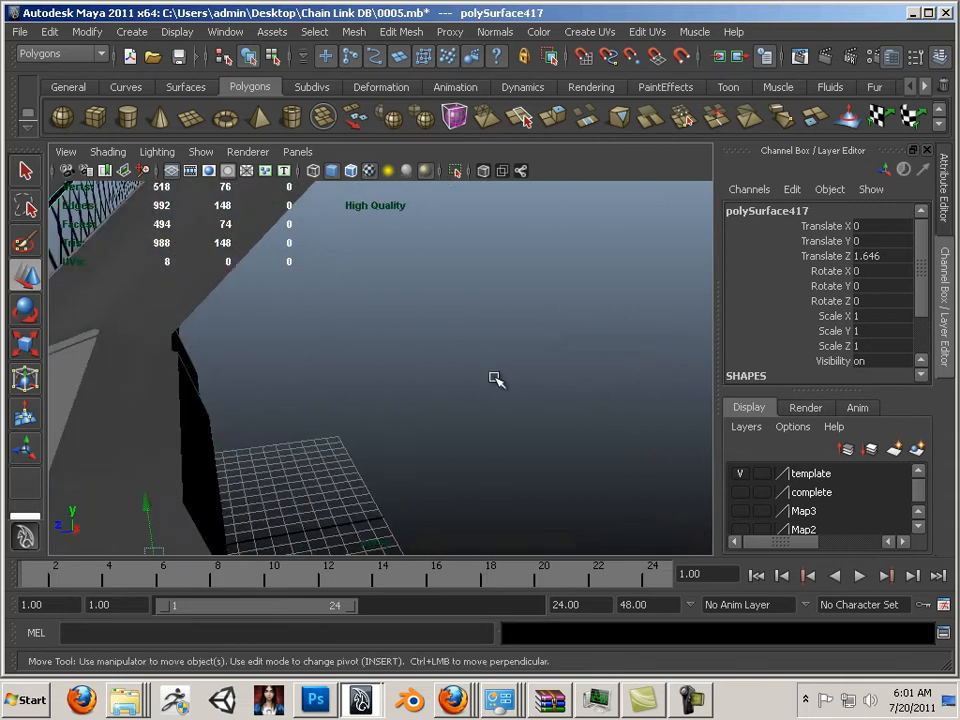
{"action": "left_click_drag", "start_coordinate": [493, 377], "coordinate": [396, 369], "text": "alt"}
{"action": "left_click", "coordinate": [315, 304]}
{"action": "left_click", "coordinate": [414, 348]}
{"action": "middle_click_drag", "start_coordinate": [396, 369], "coordinate": [454, 354], "text": "alt"}
{"action": "left_click_drag", "start_coordinate": [454, 354], "coordinate": [375, 408], "text": "alt"}
{"action": "middle_click_drag", "start_coordinate": [375, 408], "coordinate": [236, 430], "text": "alt"}
{"action": "left_click_drag", "start_coordinate": [236, 430], "coordinate": [320, 436], "text": "alt"}
{"action": "middle_click_drag", "start_coordinate": [320, 436], "coordinate": [227, 476], "text": "alt"}
{"action": "right_click_drag", "start_coordinate": [227, 476], "coordinate": [484, 506], "text": "alt"}
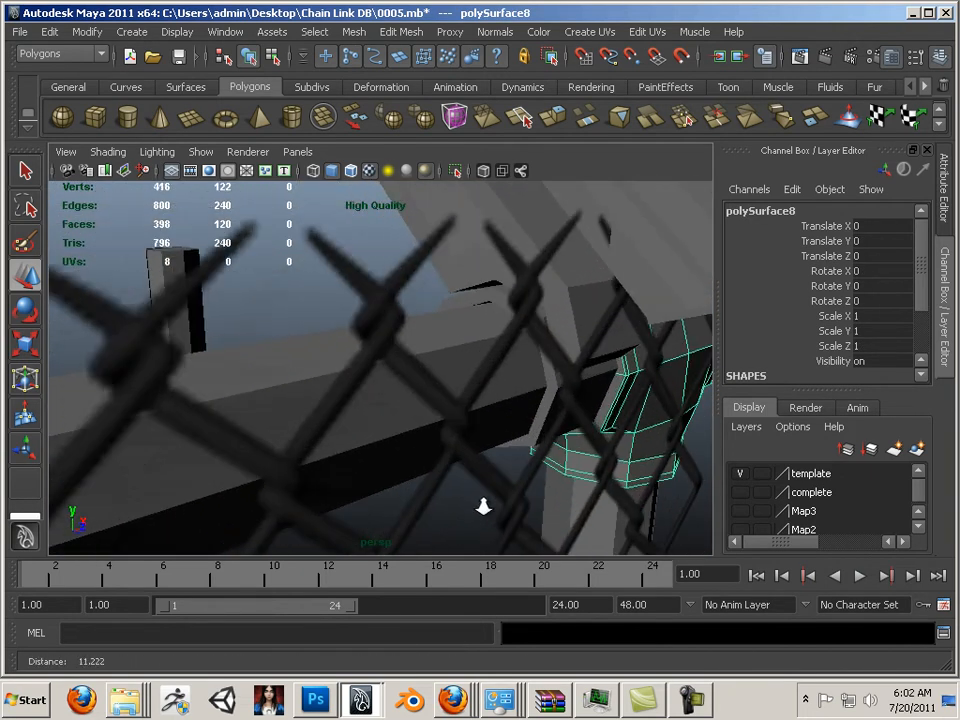
{"action": "key", "text": "w"}
{"action": "left_click", "coordinate": [536, 427]}
{"action": "left_click_drag", "start_coordinate": [458, 433], "coordinate": [584, 418], "text": "alt"}
{"action": "left_click_drag", "start_coordinate": [501, 371], "coordinate": [512, 394], "text": "alt"}
- Select only the small collar between the top rail and the post cap, leaving the plane, cap and post out of the selection
{"action": "left_click", "coordinate": [614, 377]}
{"action": "middle_click_drag", "start_coordinate": [613, 379], "coordinate": [561, 381], "text": "alt"}
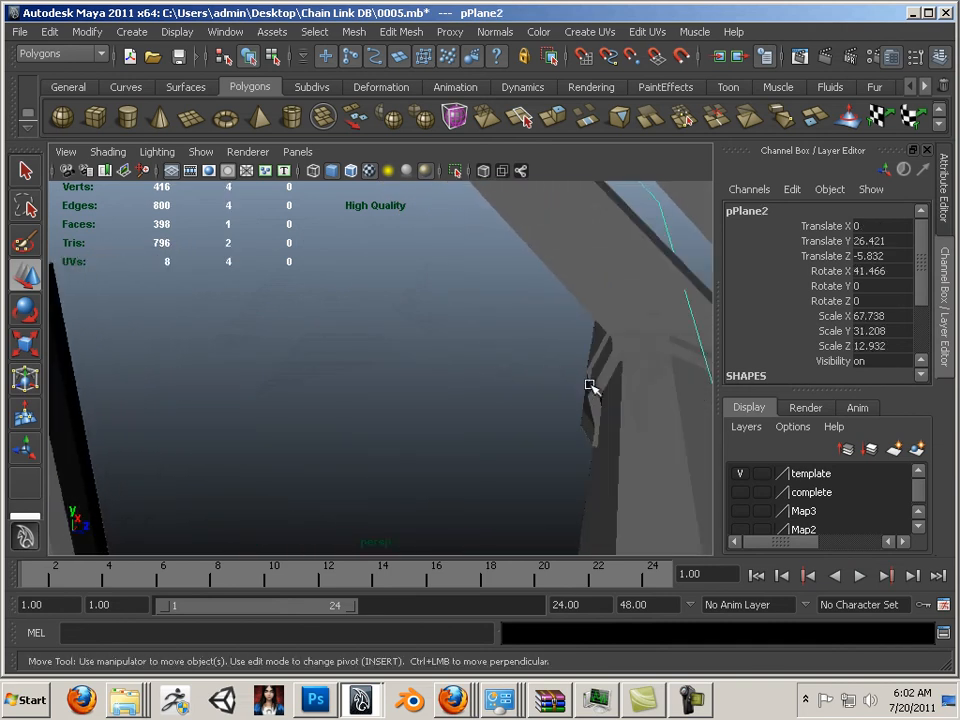
{"action": "left_click_drag", "start_coordinate": [548, 376], "coordinate": [500, 386], "text": "alt"}
{"action": "middle_click_drag", "start_coordinate": [500, 386], "coordinate": [461, 392], "text": "alt"}
{"action": "left_click_drag", "start_coordinate": [461, 392], "coordinate": [561, 408], "text": "alt"}
{"action": "left_click", "coordinate": [578, 414], "text": "shift"}
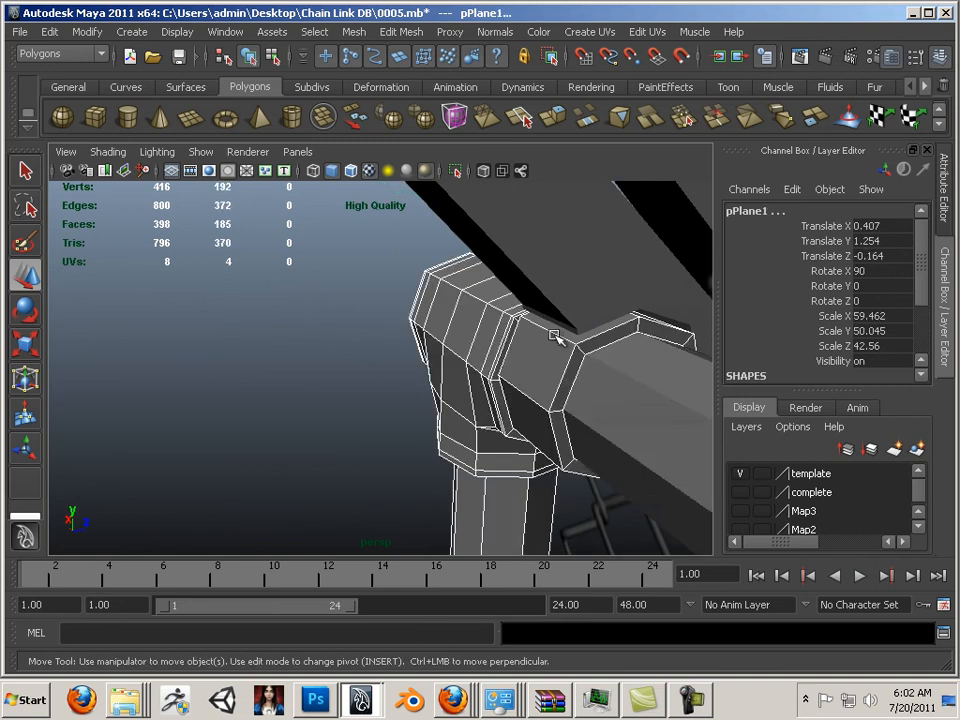
{"action": "left_click", "coordinate": [475, 333], "text": "shift"}
{"action": "right_click_drag", "start_coordinate": [475, 333], "coordinate": [336, 388], "text": "alt"}
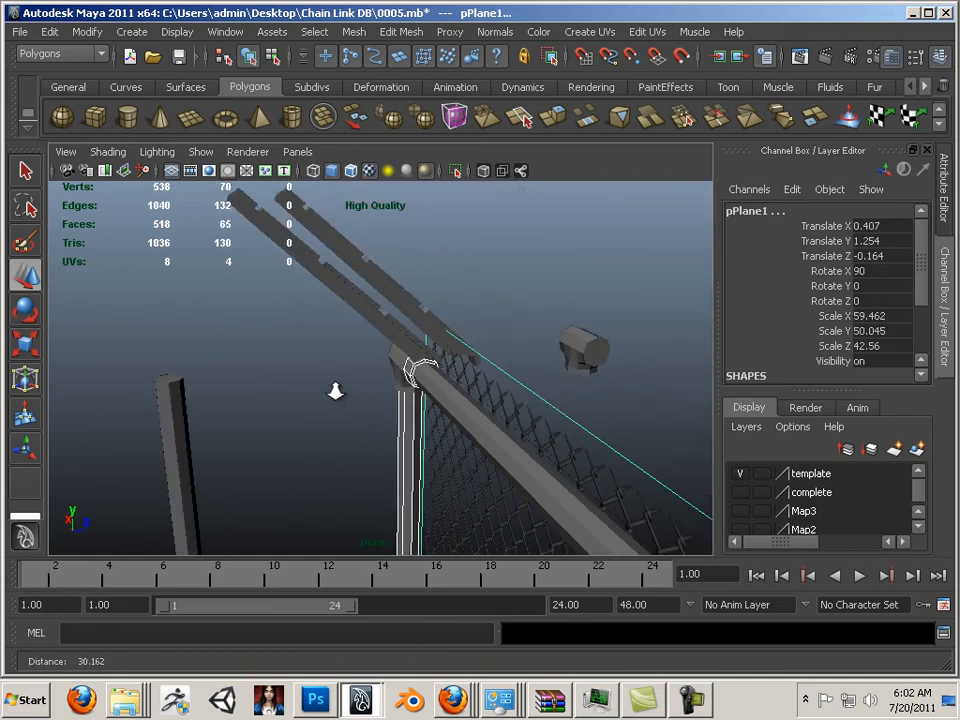
{"action": "left_click", "coordinate": [412, 449], "text": "shift"}
{"action": "left_click", "coordinate": [561, 424], "text": "shift"}
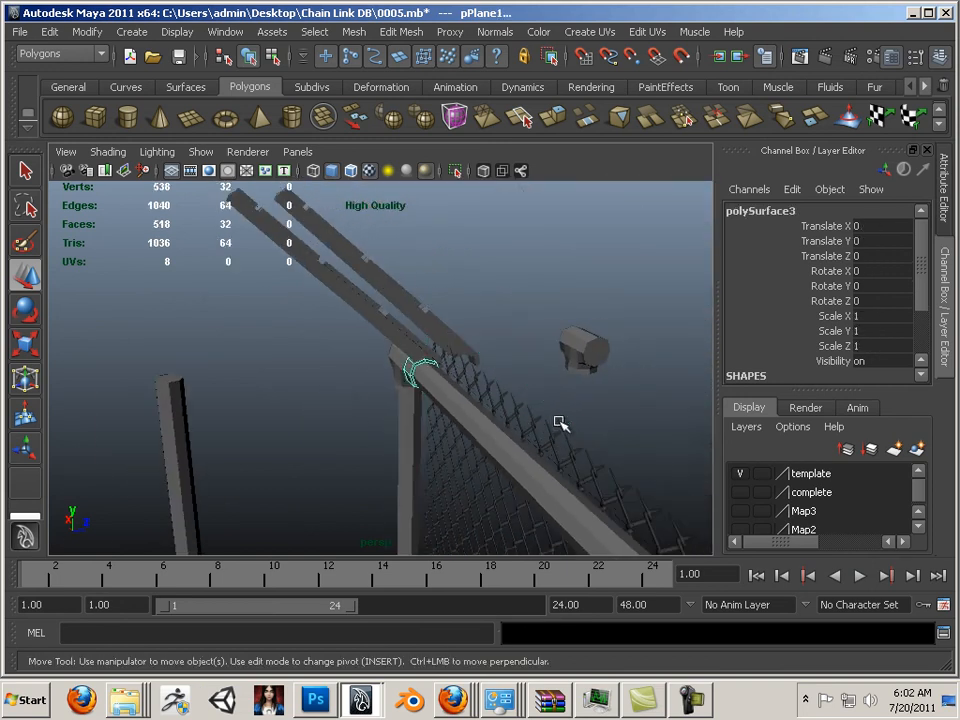
{"action": "right_click_drag", "start_coordinate": [606, 437], "coordinate": [418, 401], "text": "alt"}
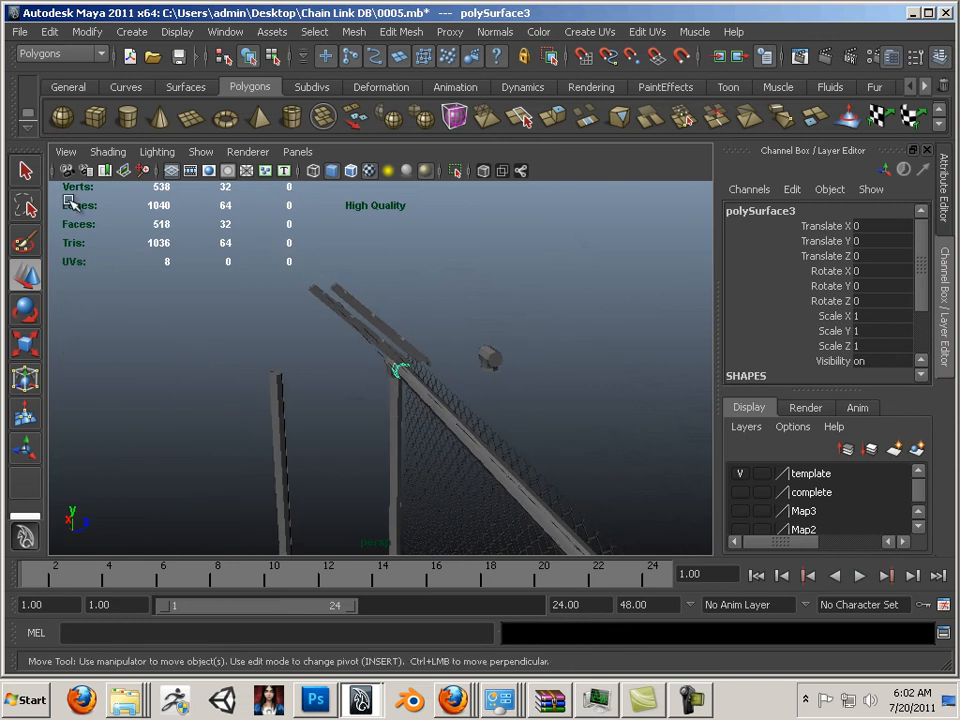
- Center the collar's pivot, duplicate the collar and move the copy away from the fence to about Translate Z -12.4
{"action": "left_click", "coordinate": [87, 31]}
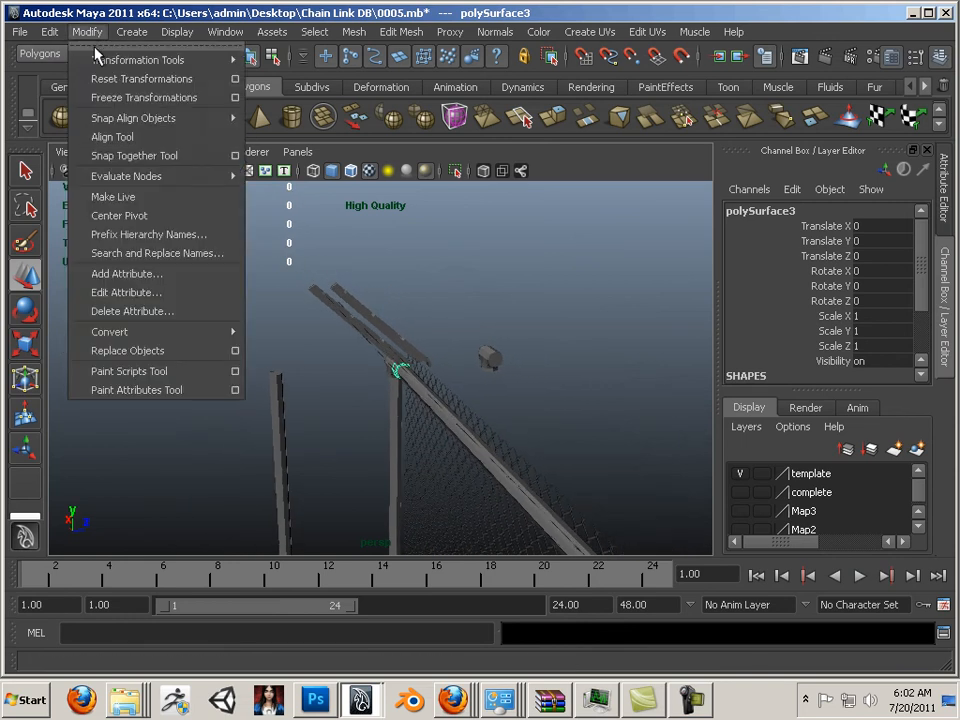
{"action": "left_click", "coordinate": [130, 214]}
{"action": "key", "text": "ctrl+d"}
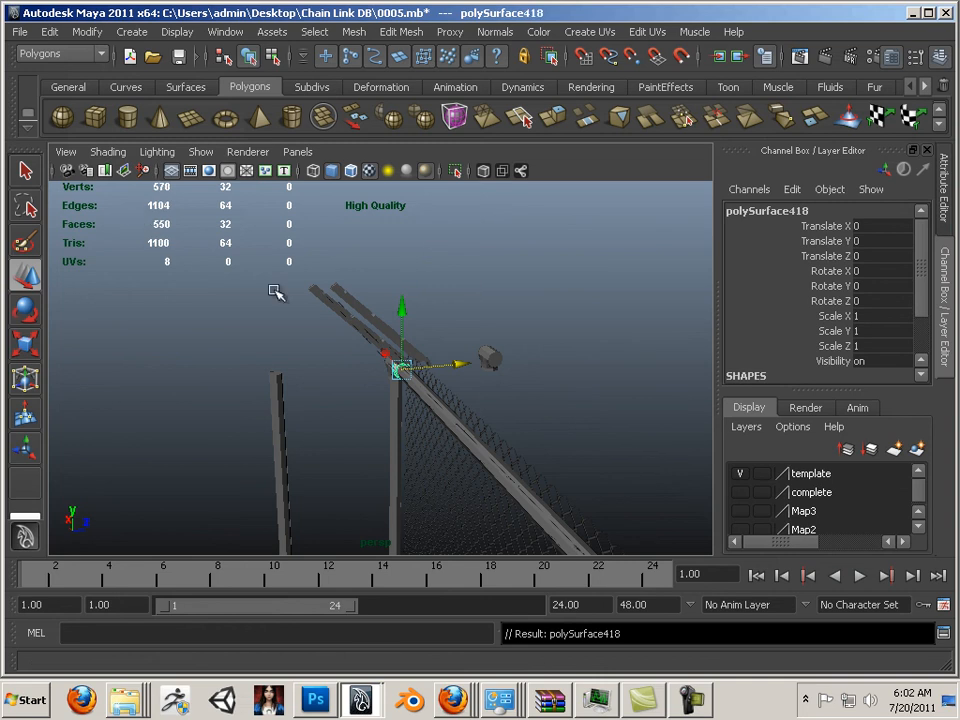
{"action": "left_click_drag", "start_coordinate": [470, 366], "coordinate": [368, 416]}
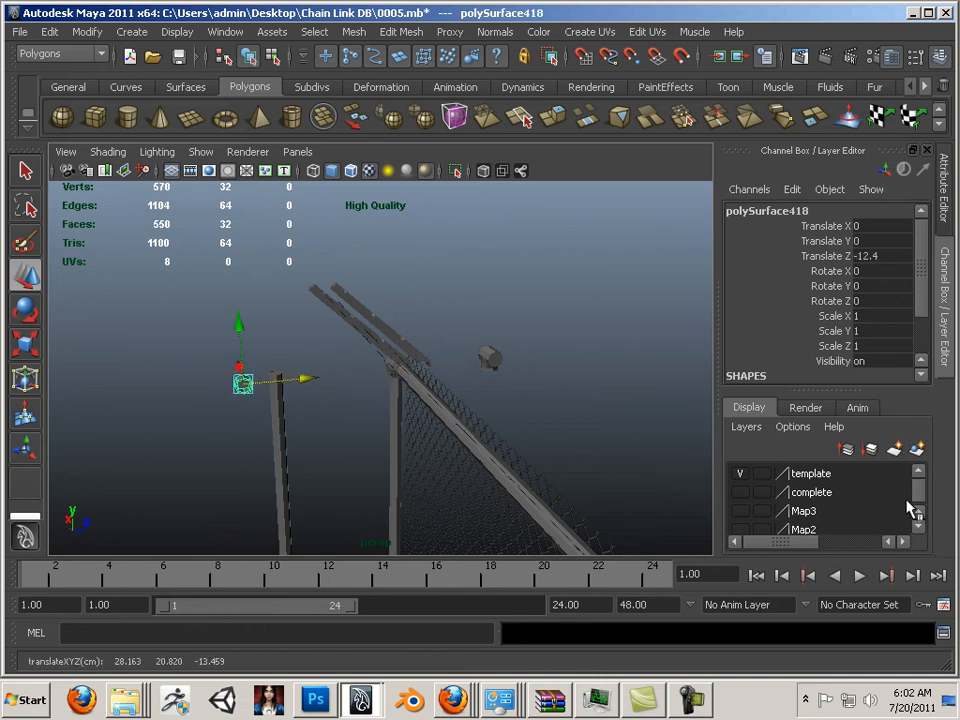
- Add the collar copy to the Map1 layer and hide the template layer
{"action": "scroll", "coordinate": [912, 508], "scroll_direction": "down", "scroll_amount": 1}
{"action": "right_click", "coordinate": [845, 530]}
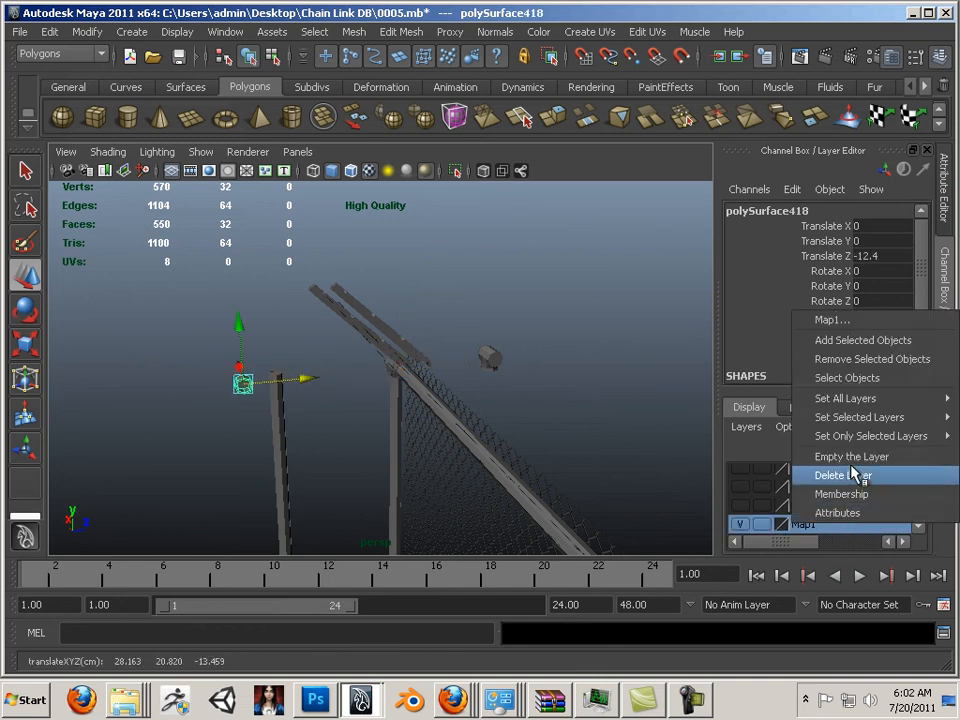
{"action": "left_click", "coordinate": [836, 340]}
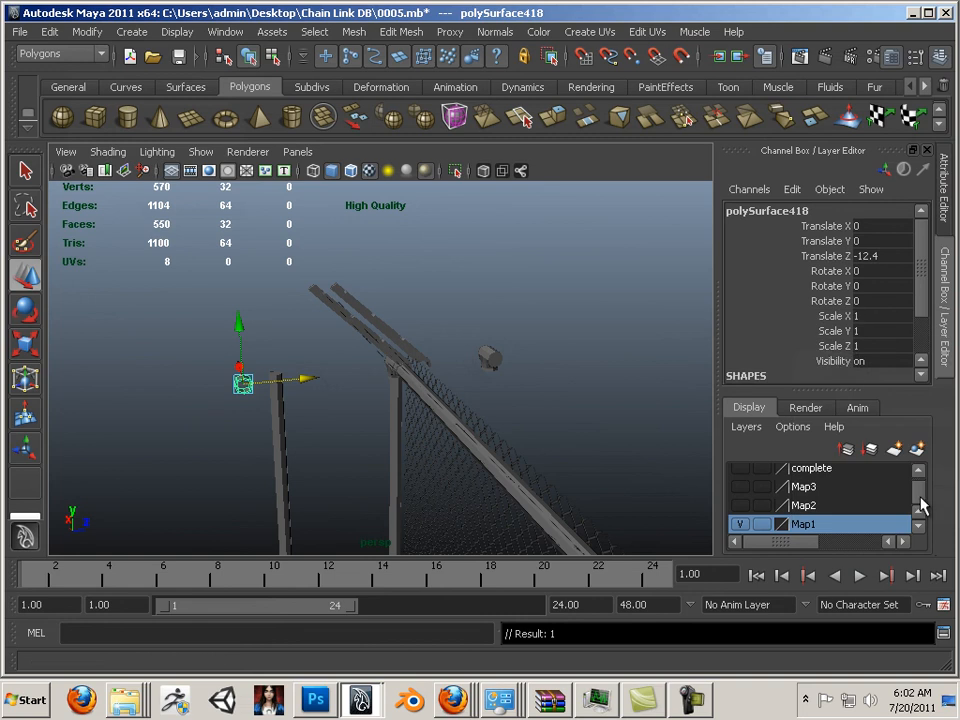
{"action": "left_click_drag", "start_coordinate": [922, 505], "coordinate": [921, 484]}
{"action": "left_click", "coordinate": [742, 480]}
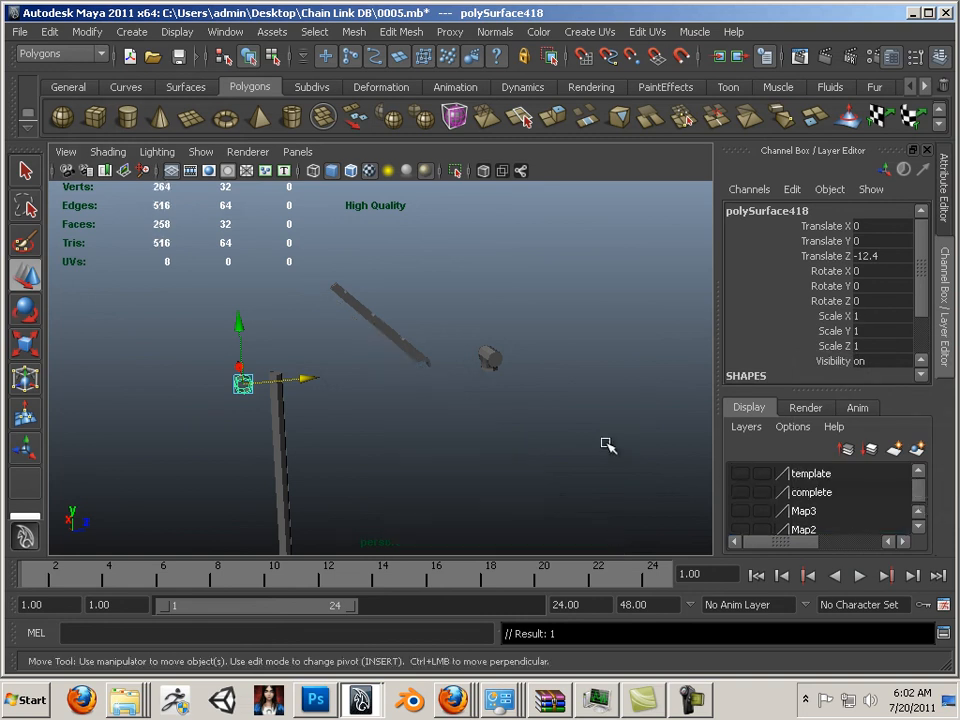
- Move the collar copy along Z to sit between the arm and the vertical post, and clear the selection
{"action": "left_click_drag", "start_coordinate": [606, 443], "coordinate": [318, 420], "text": "alt"}
{"action": "left_click_drag", "start_coordinate": [396, 309], "coordinate": [323, 319]}
{"action": "left_click", "coordinate": [340, 371]}
{"action": "middle_click_drag", "start_coordinate": [371, 378], "coordinate": [394, 336], "text": "alt"}
{"action": "left_click_drag", "start_coordinate": [404, 336], "coordinate": [435, 332], "text": "alt"}
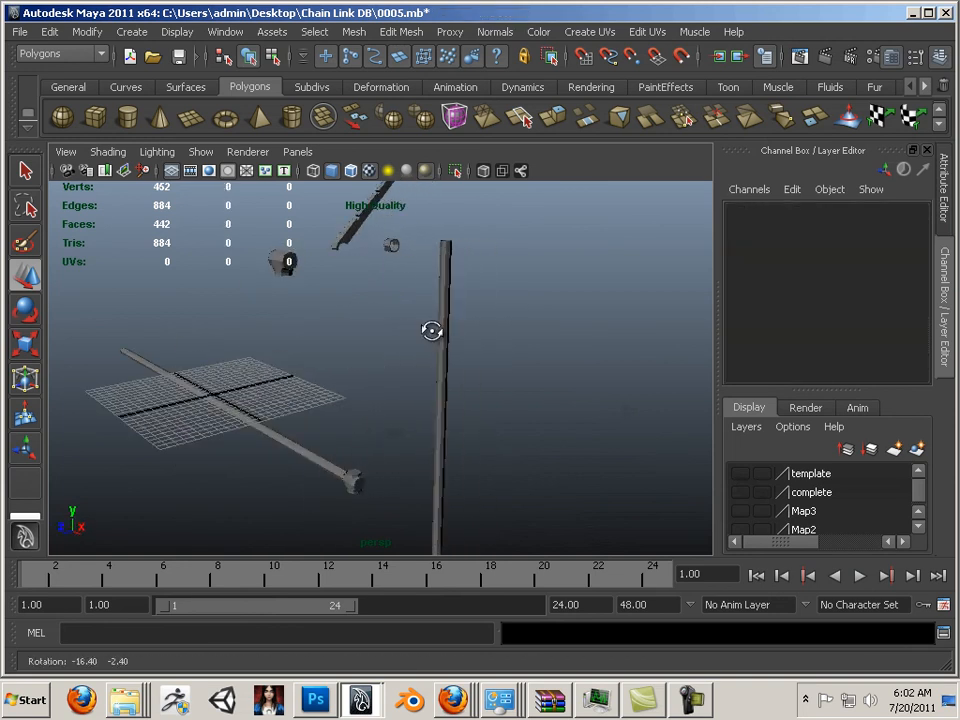
{"action": "right_click_drag", "start_coordinate": [435, 332], "coordinate": [475, 409], "text": "alt"}
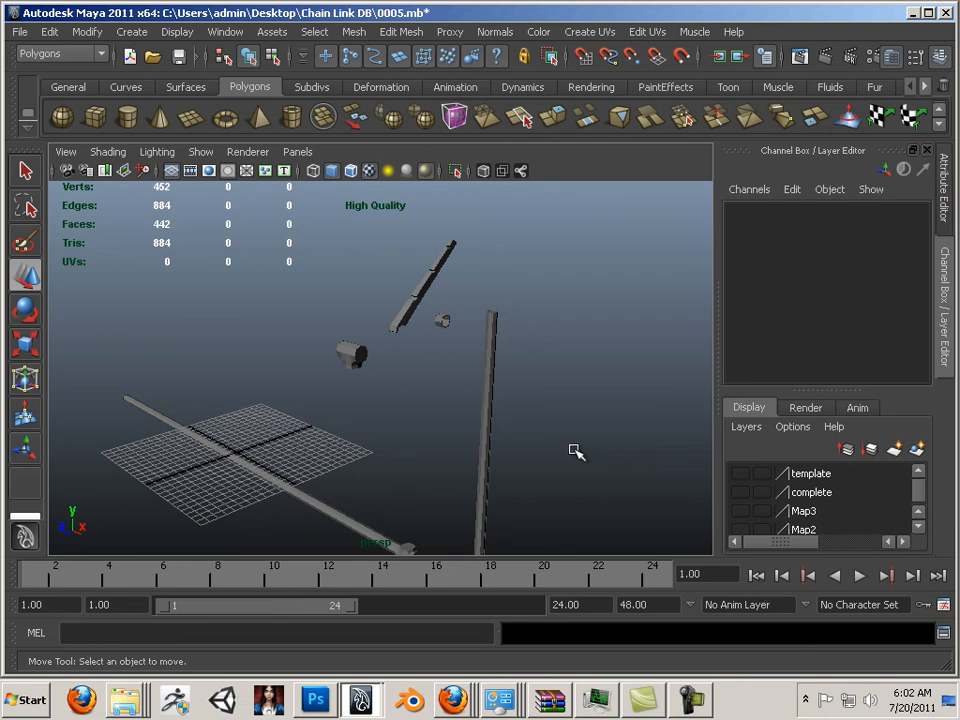
{"action": "left_click_drag", "start_coordinate": [575, 428], "coordinate": [486, 435], "text": "alt"}
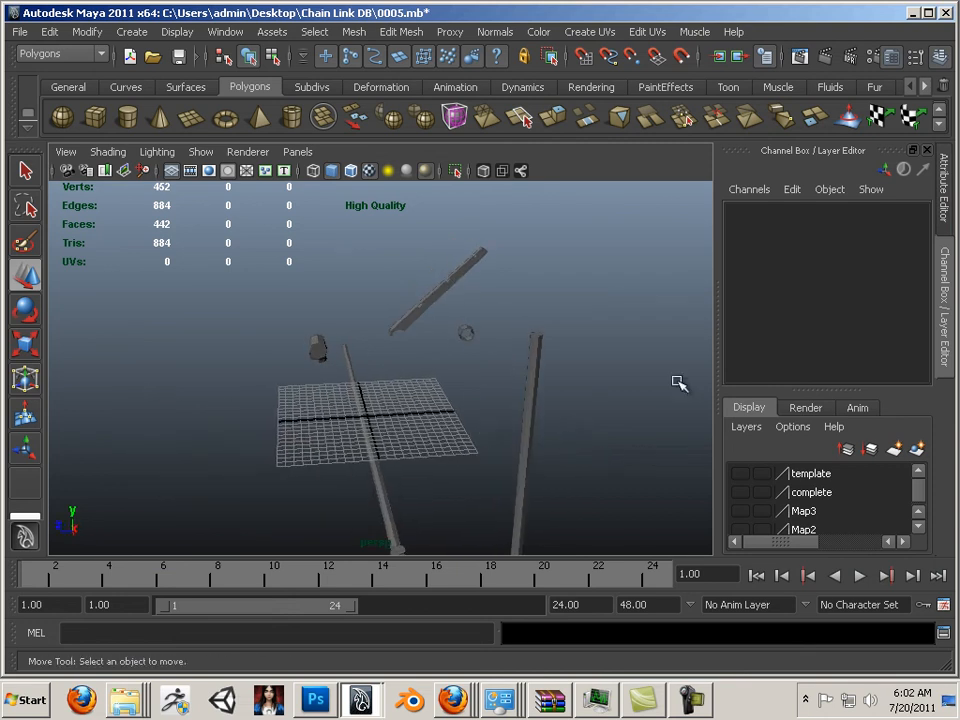